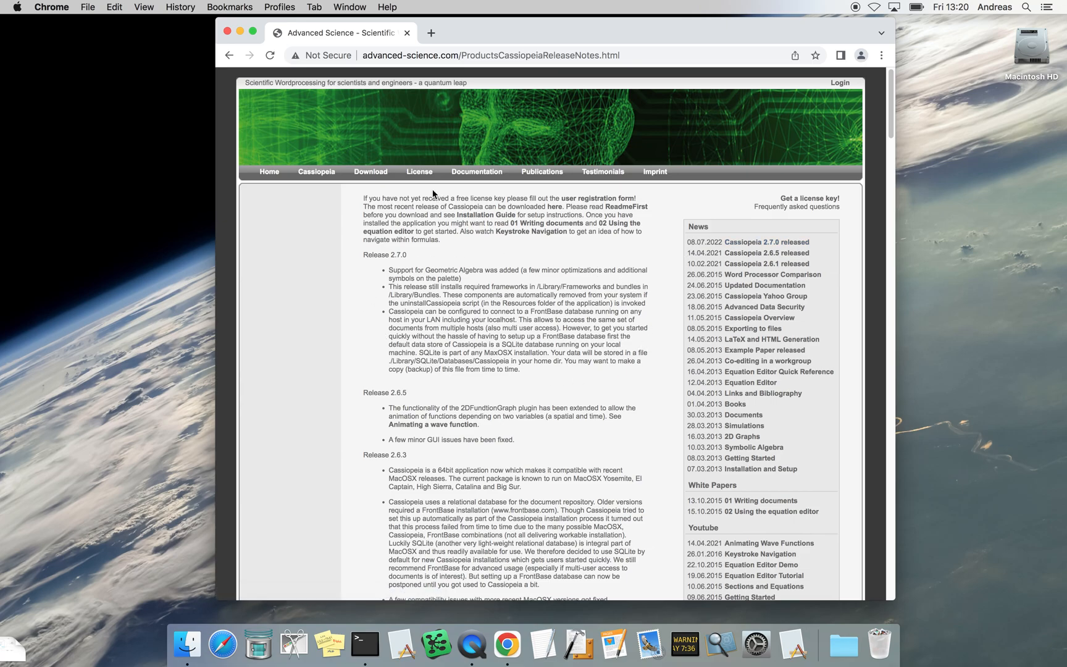
Step: Download Cassiopeia.2.7.0.pkg from the site's downloads index and reveal the downloaded package in Finder
click(378, 177)
click(300, 250)
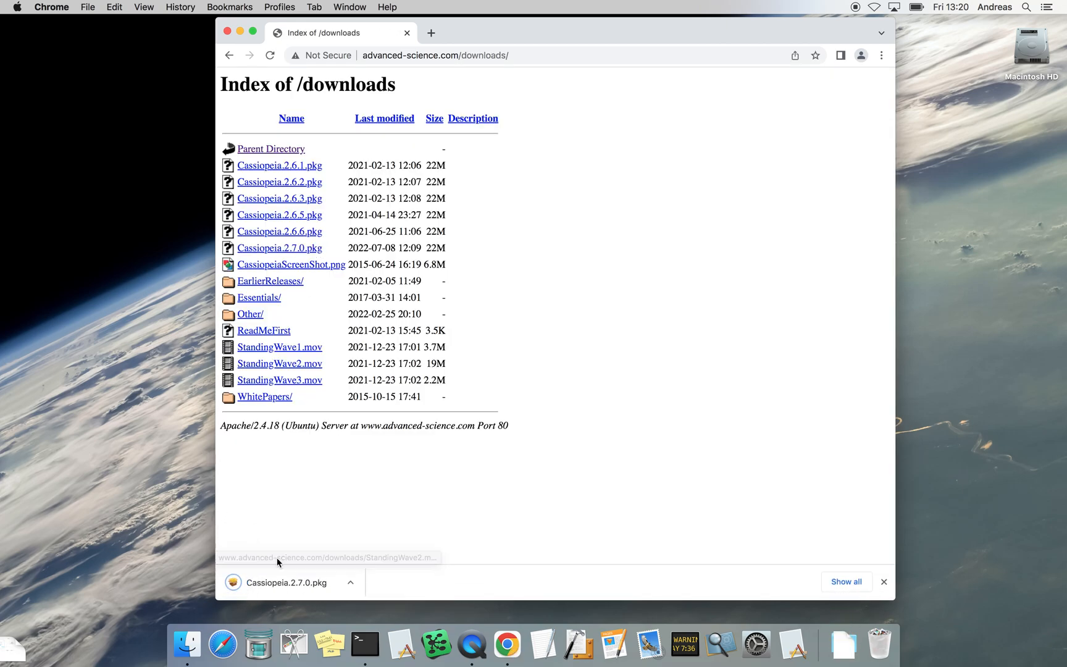
click(351, 582)
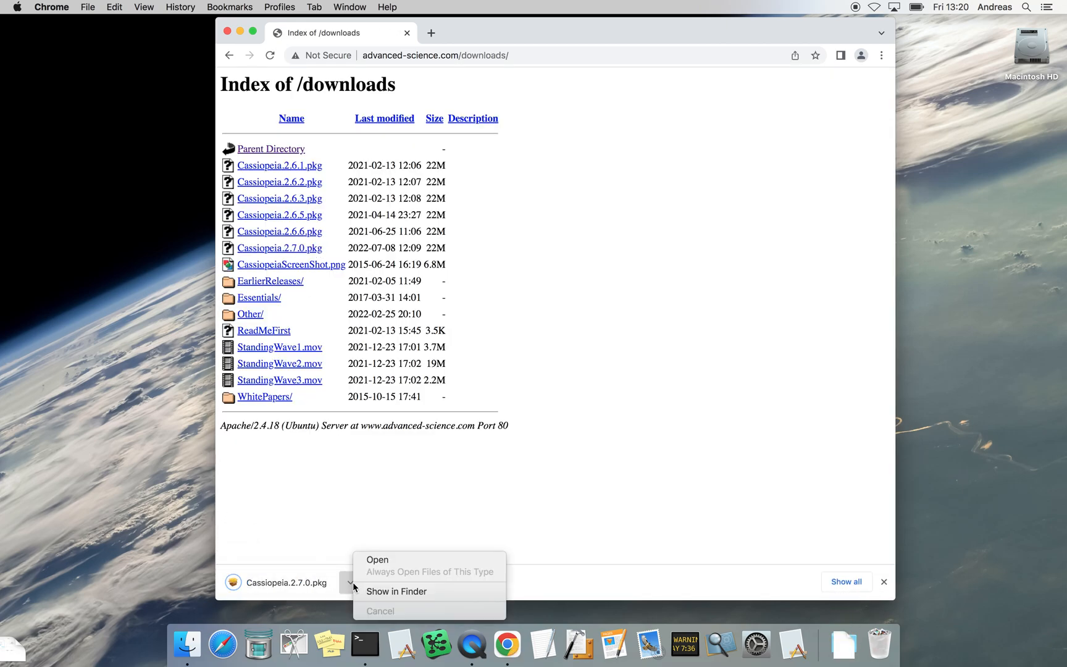
click(387, 592)
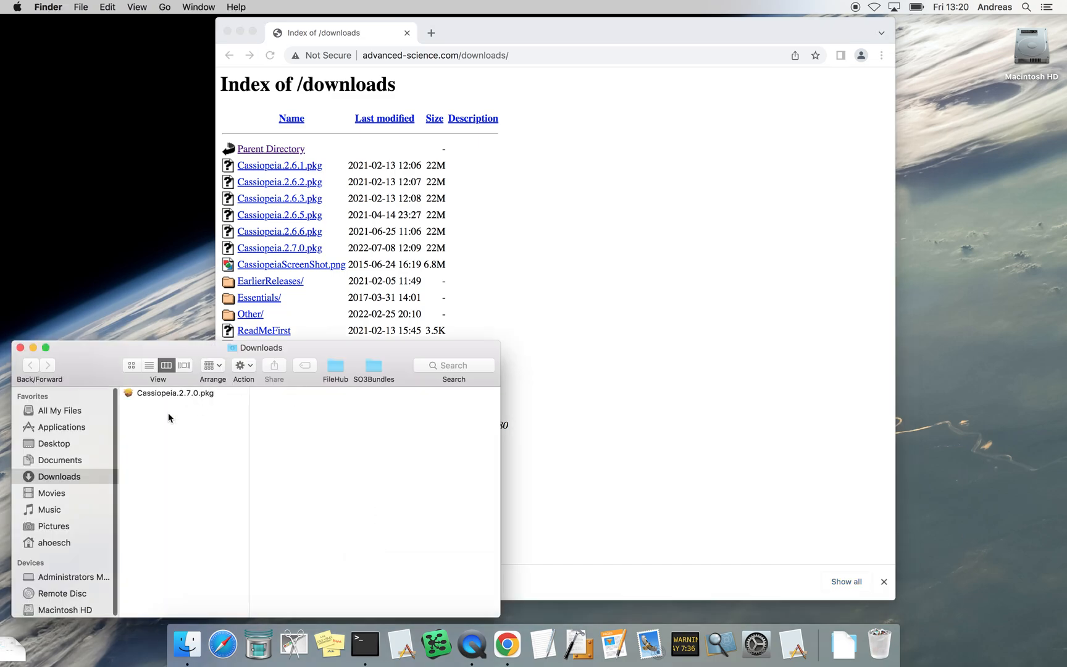
Step: Open Cassiopeia.2.7.0.pkg with the Installer and allow the package from the unidentified developer to run
right_click(191, 398)
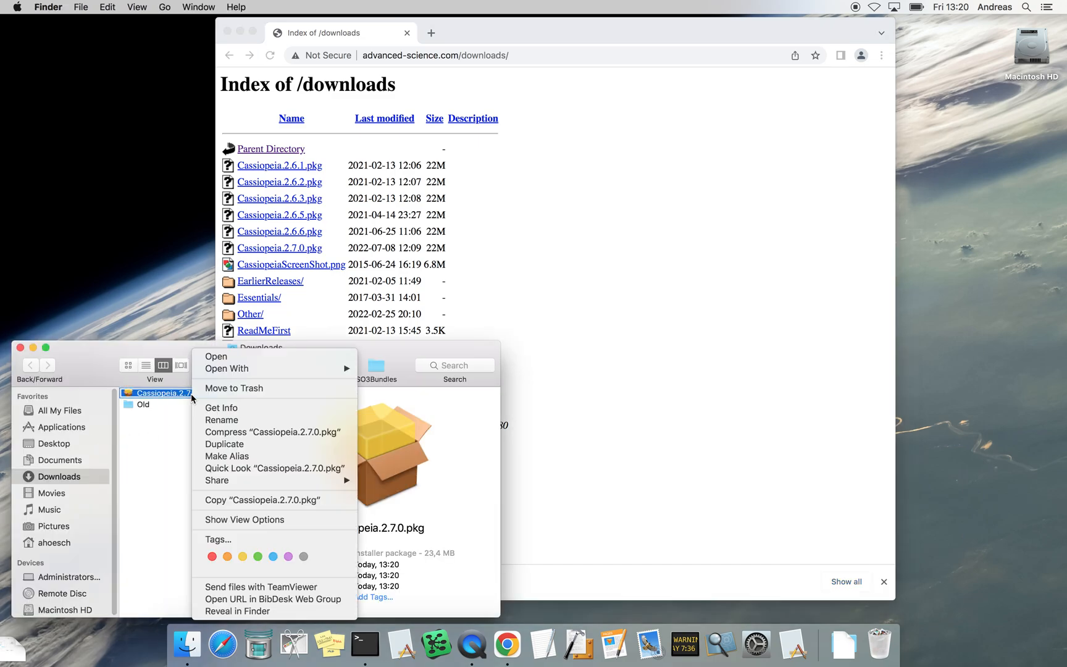
mouse_move(247, 369)
click(405, 369)
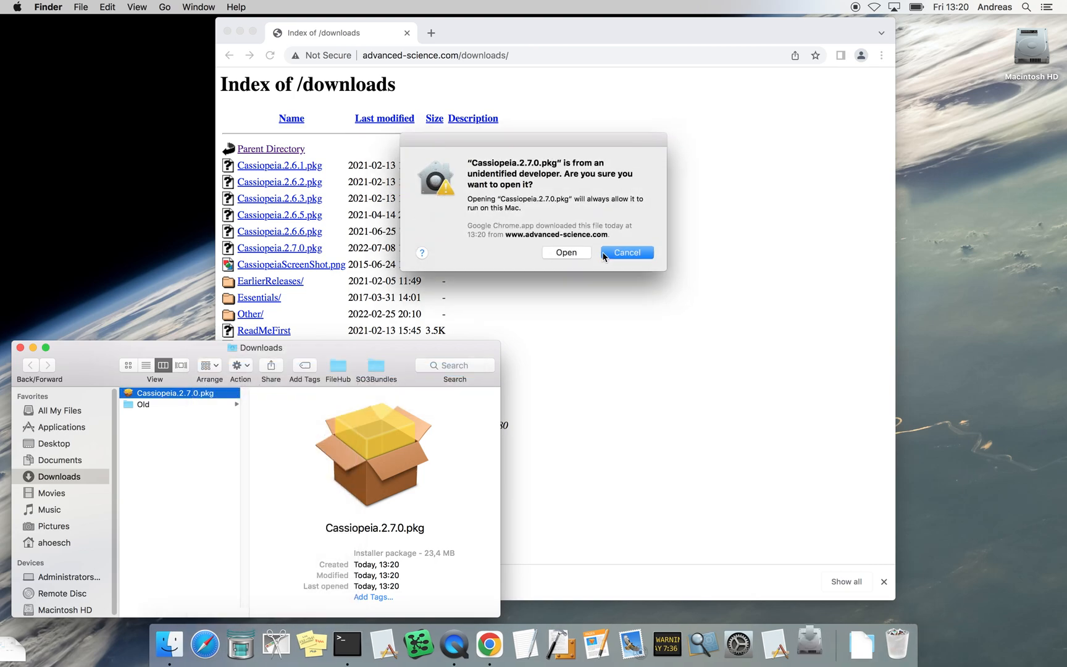
click(553, 250)
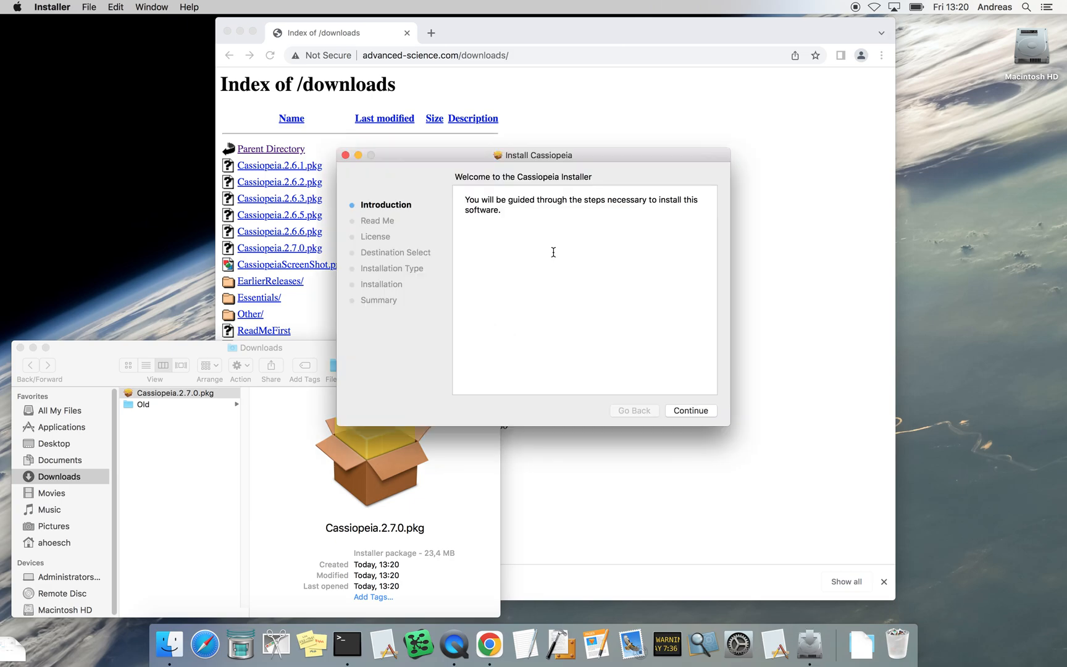
Step: Proceed through the introduction and read-me, agree to the license, and accept Macintosh HD as the install destination
click(699, 411)
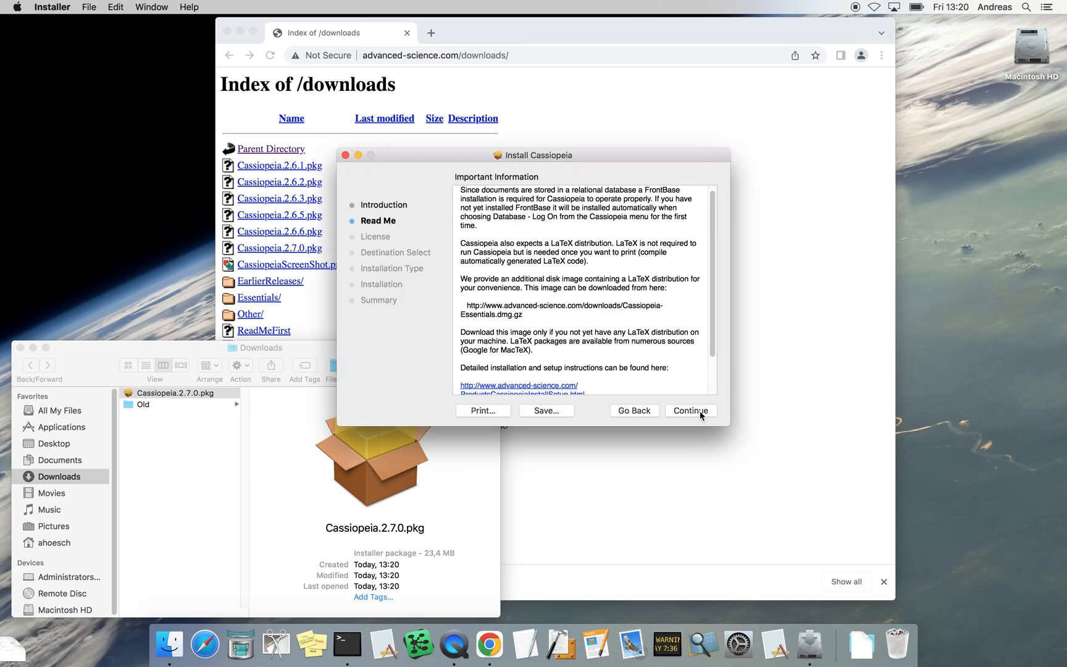
click(700, 411)
click(698, 411)
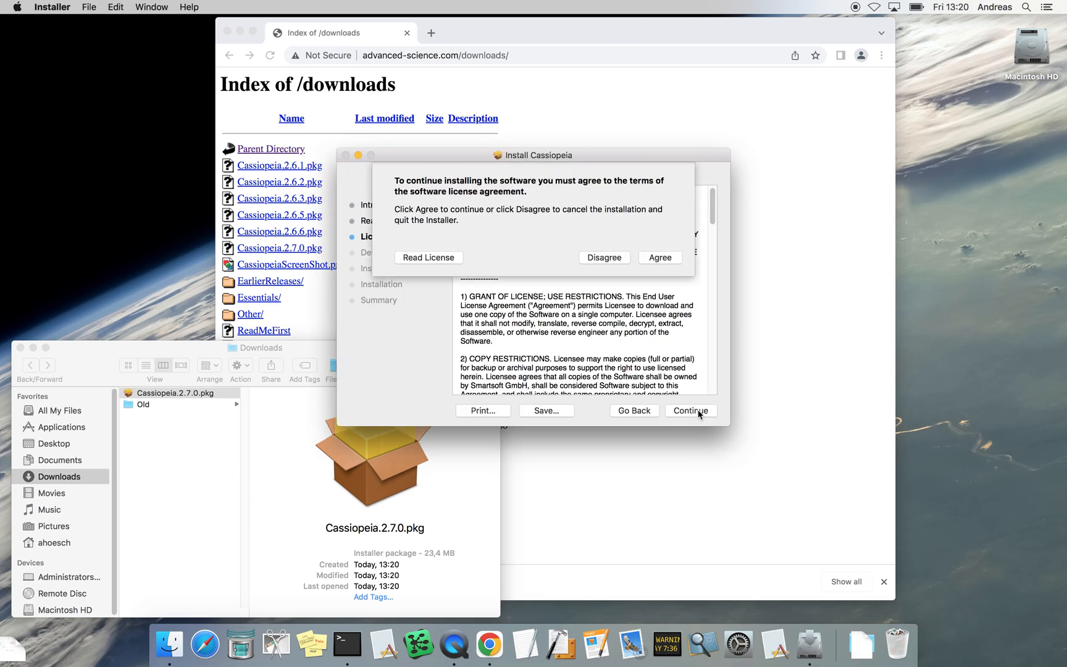
click(659, 258)
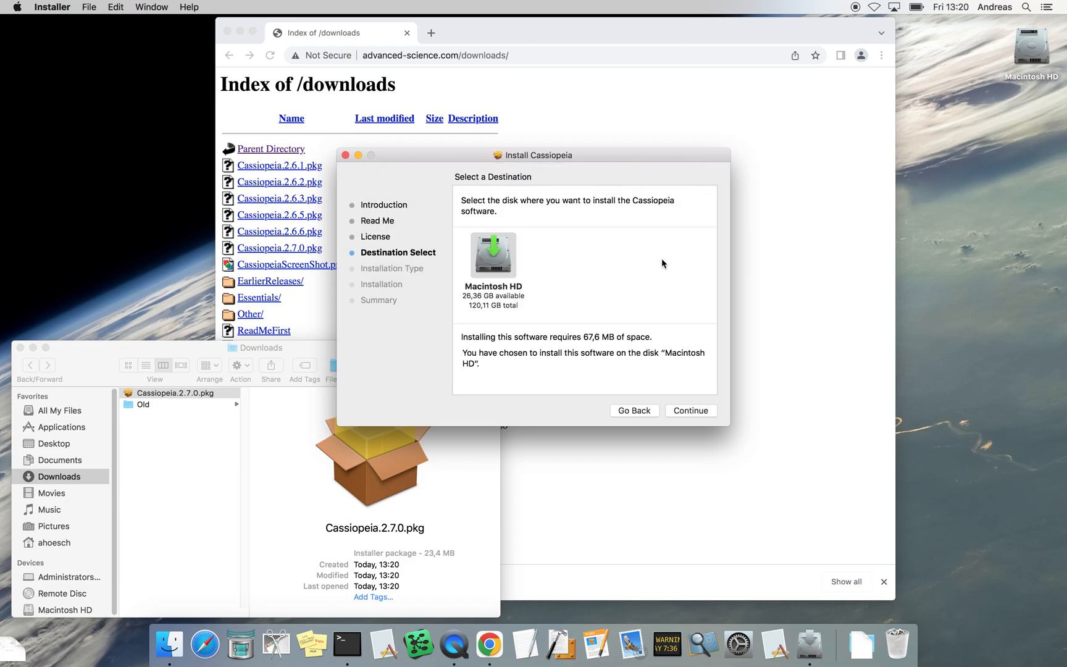
click(694, 412)
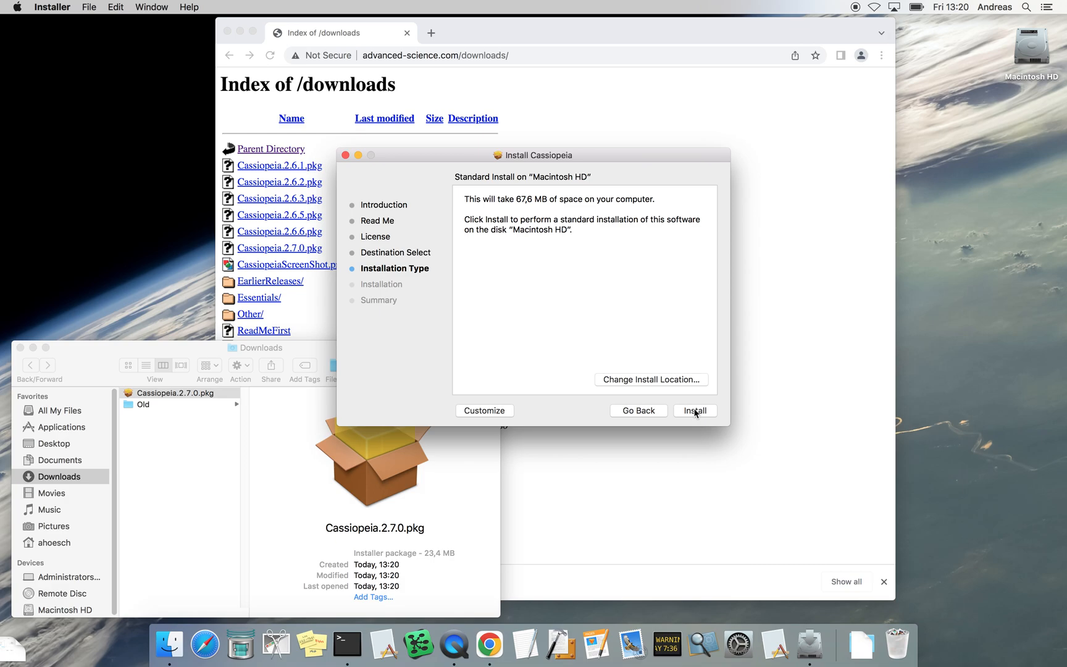
Step: Start the standard installation of Cassiopeia and authorize it with the administrator password
click(695, 412)
text(********)
key(Return)
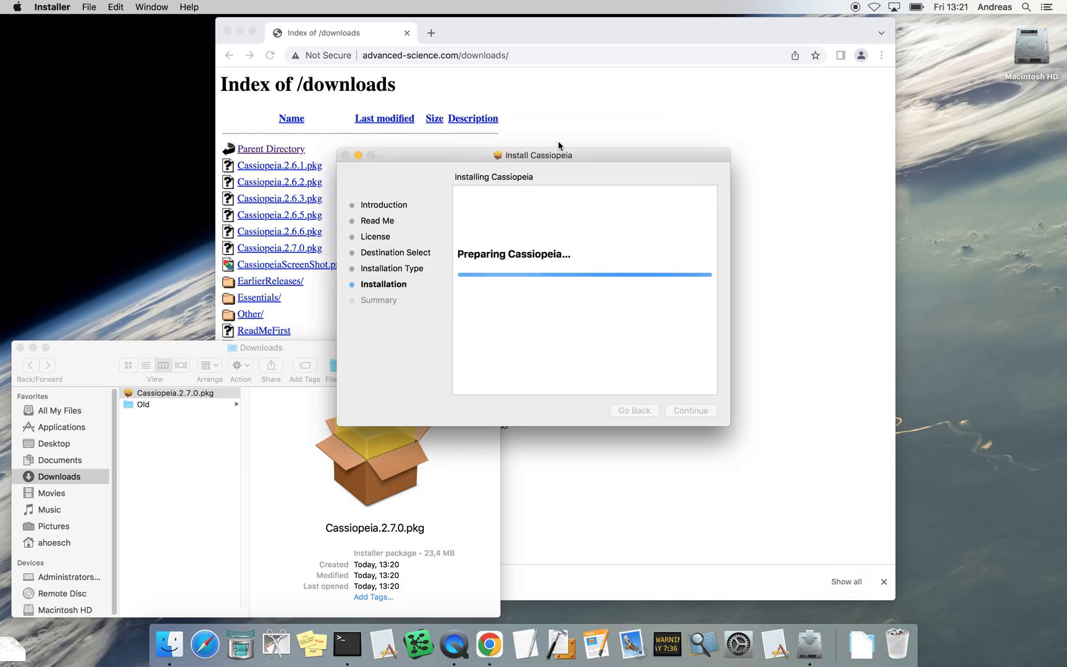
Step: Clear the desktop by hiding the browser and closing the Downloads folder window
click(495, 43)
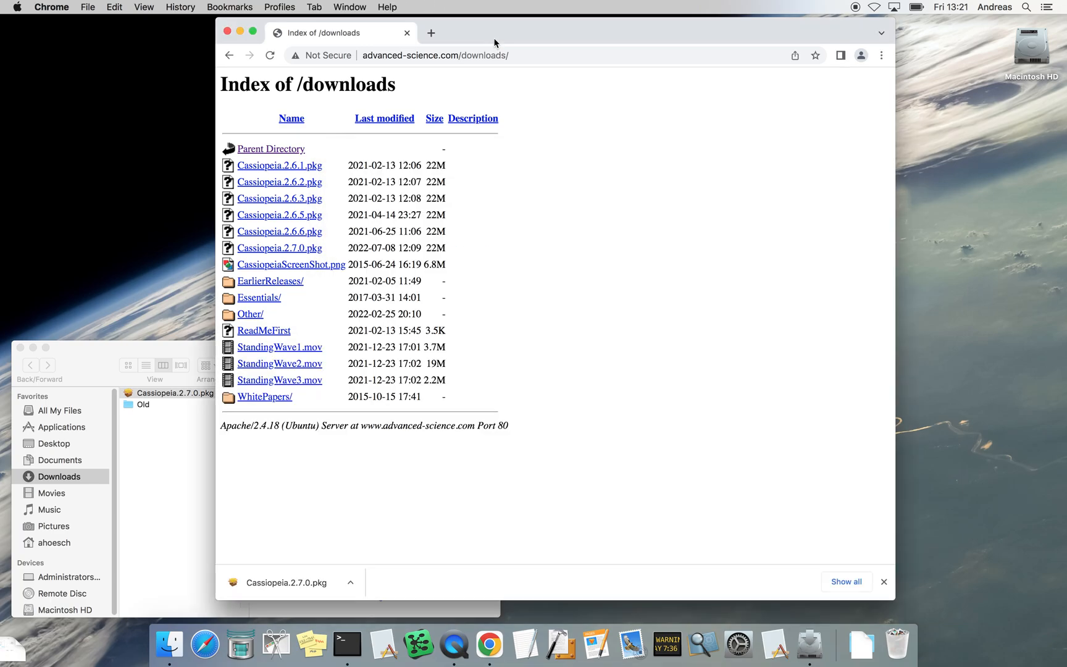
key(super+h)
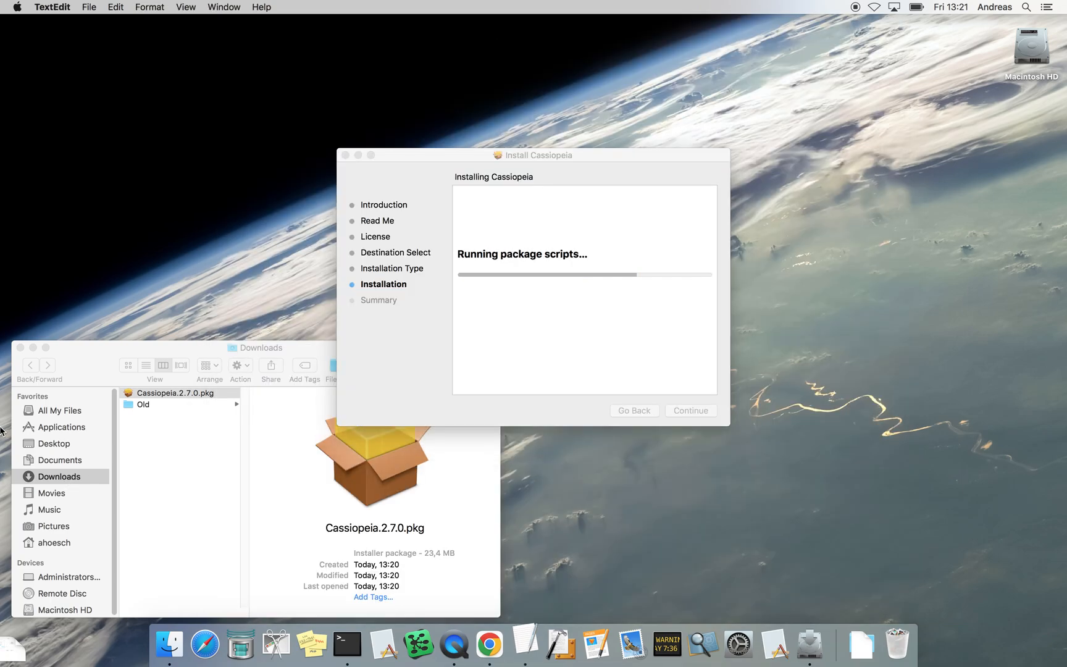
click(20, 348)
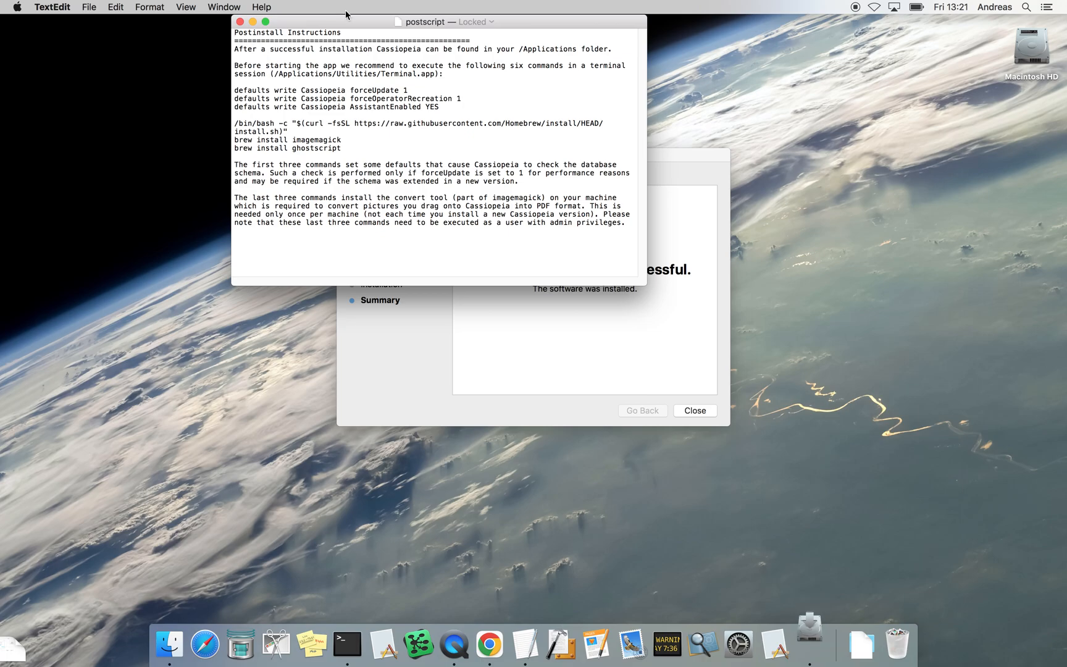
Step: Move the postinstall instructions clear of the installer and copy the three "defaults write Cassiopeia" commands from them
drag(381, 25, 172, 47)
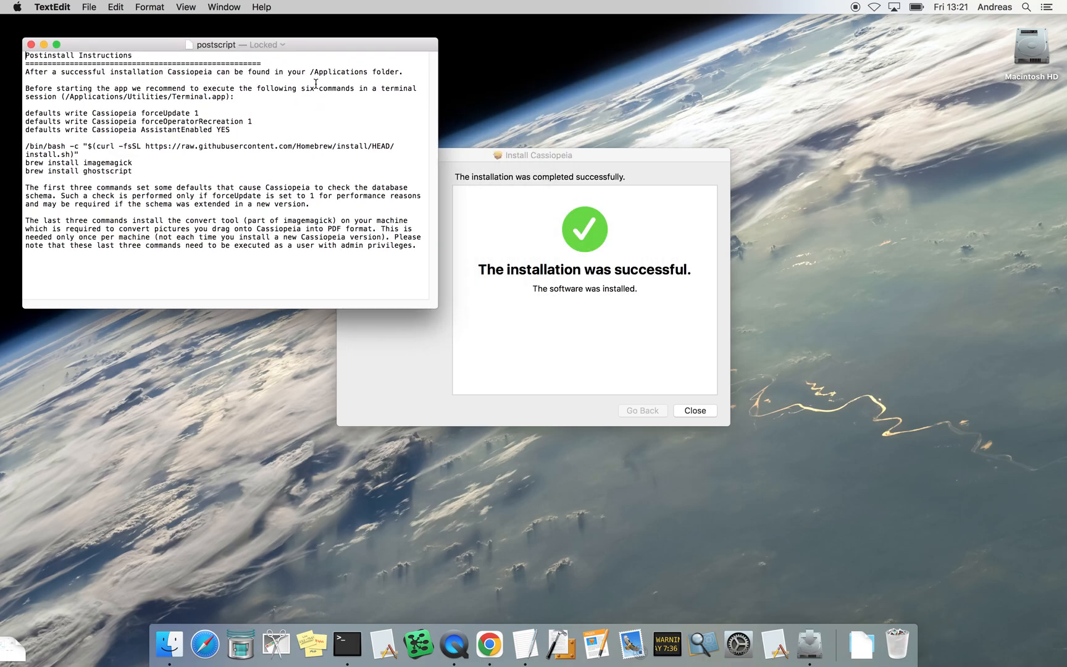
drag(303, 74, 372, 74)
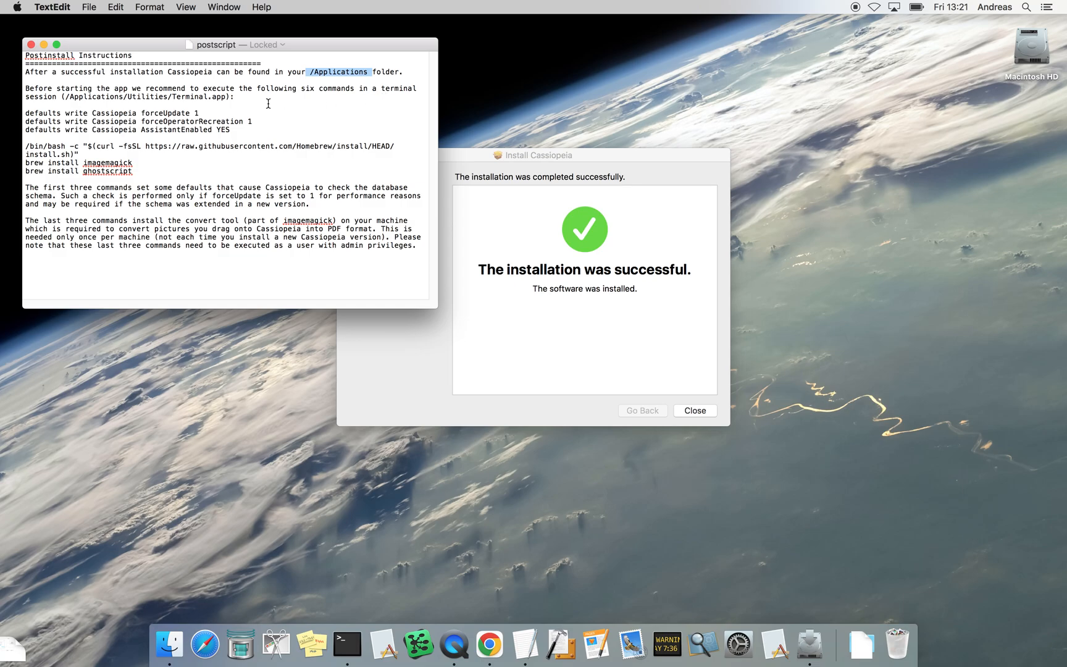
drag(24, 113, 290, 128)
key(super+c)
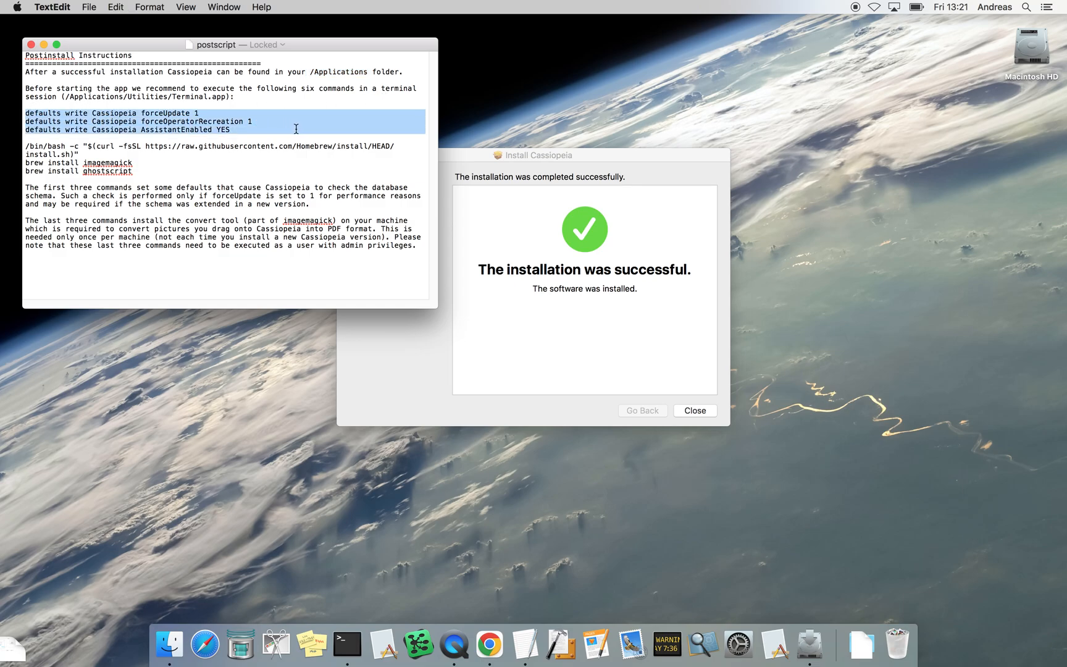
Step: Run the copied defaults commands in Terminal, setting forceUpdate 1, forceOperatorRecreation 1 and AssistantEnabled YES for Cassiopeia, and close the session window
click(348, 645)
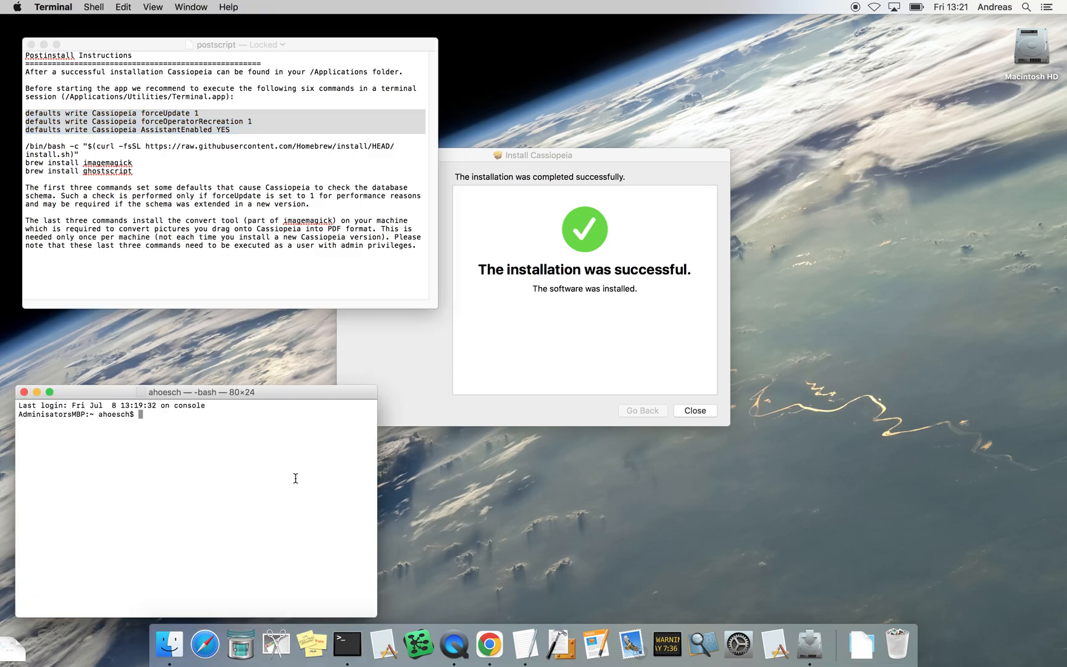
key(super+v)
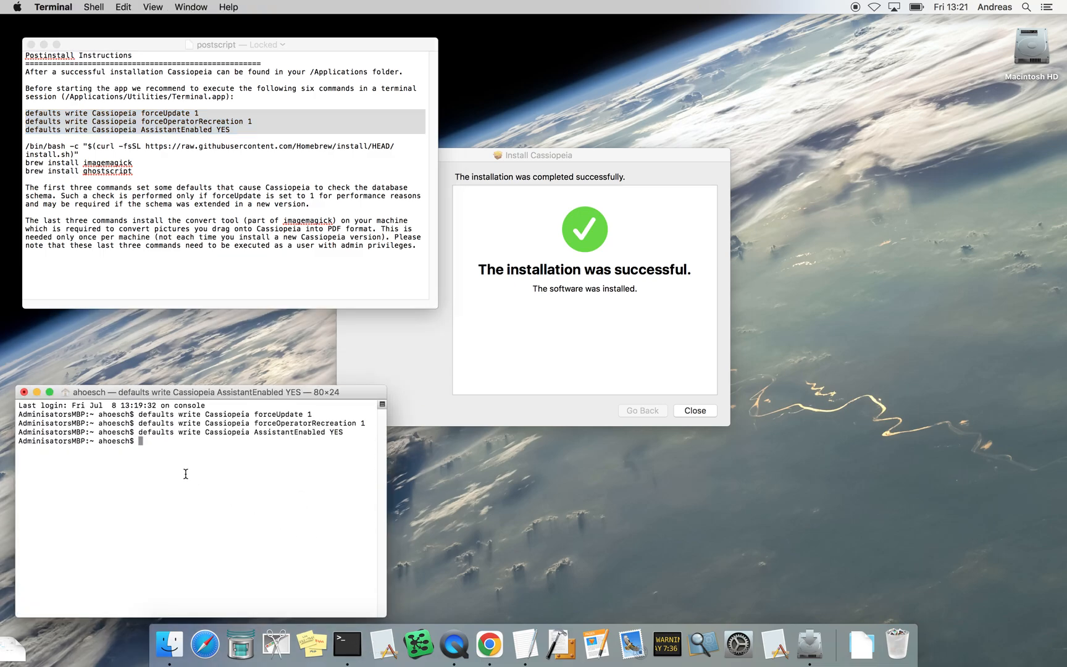
key(Return)
key(Return)
key(super+w)
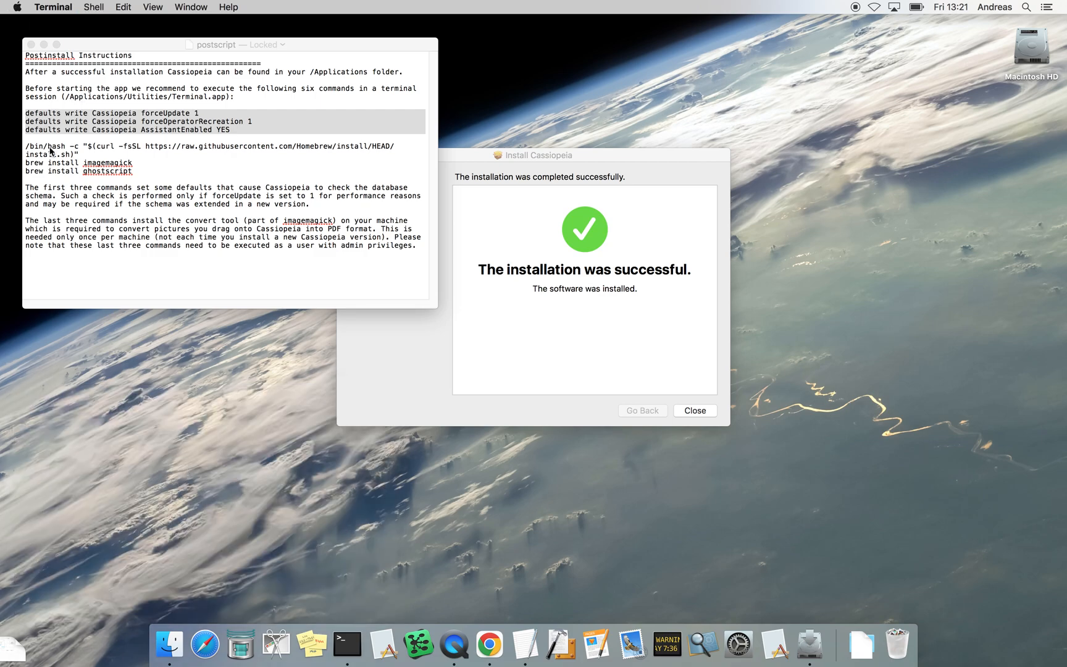
click(50, 150)
drag(27, 148, 155, 172)
key(super+c)
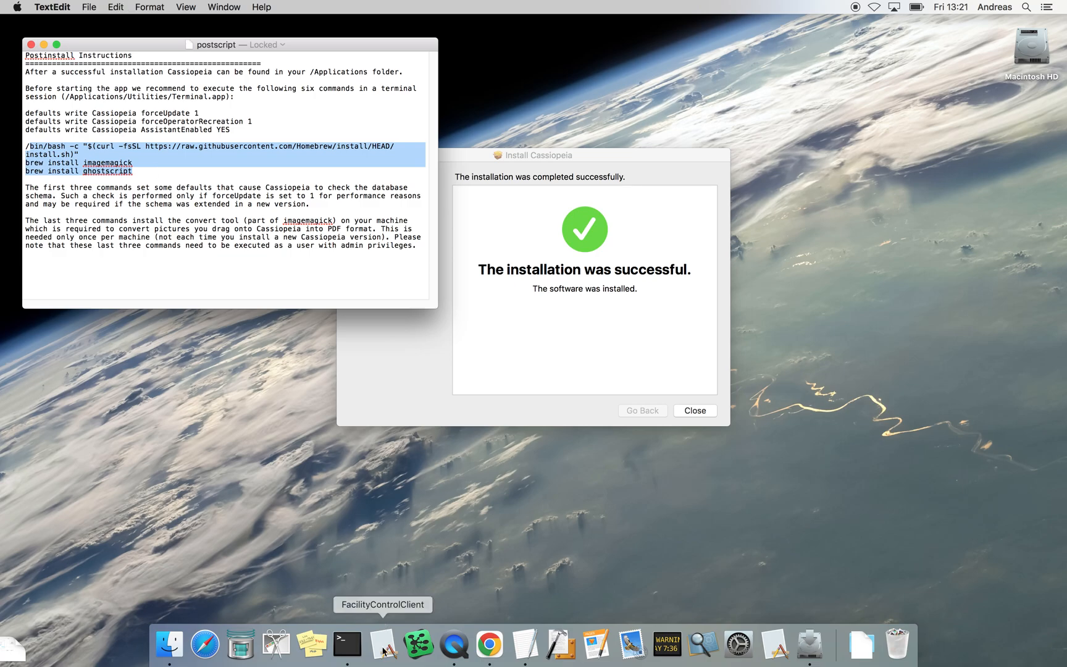
click(348, 648)
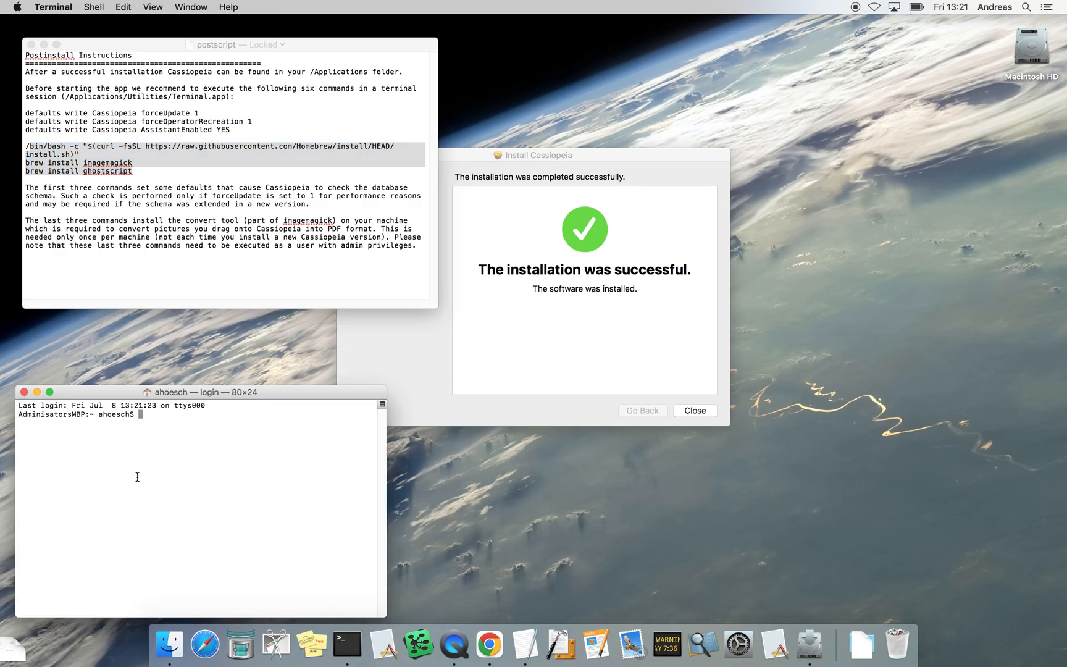
text(su)
key(Return)
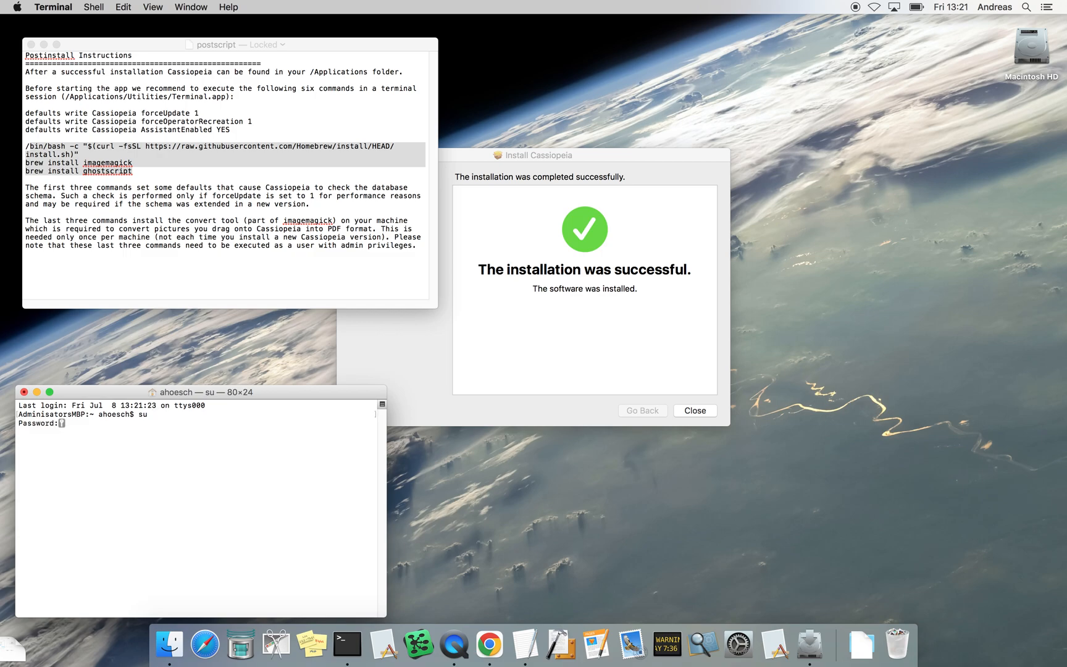
key(super+w)
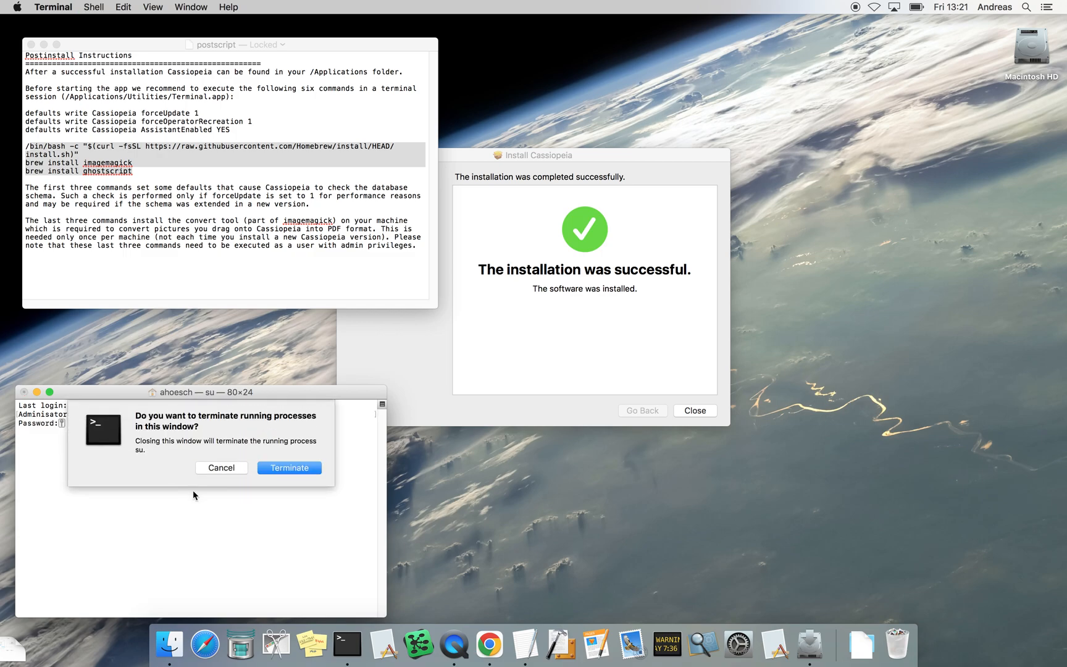
click(278, 469)
click(194, 222)
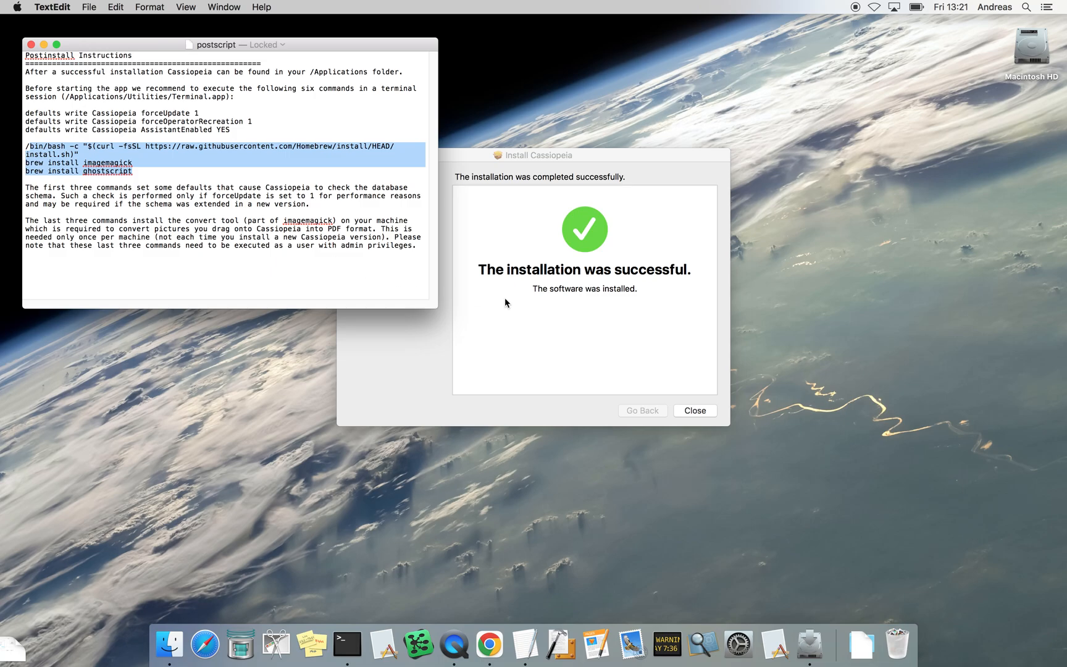
Step: Close the Cassiopeia installer and keep the installer package instead of moving it to the Trash
click(609, 364)
click(695, 411)
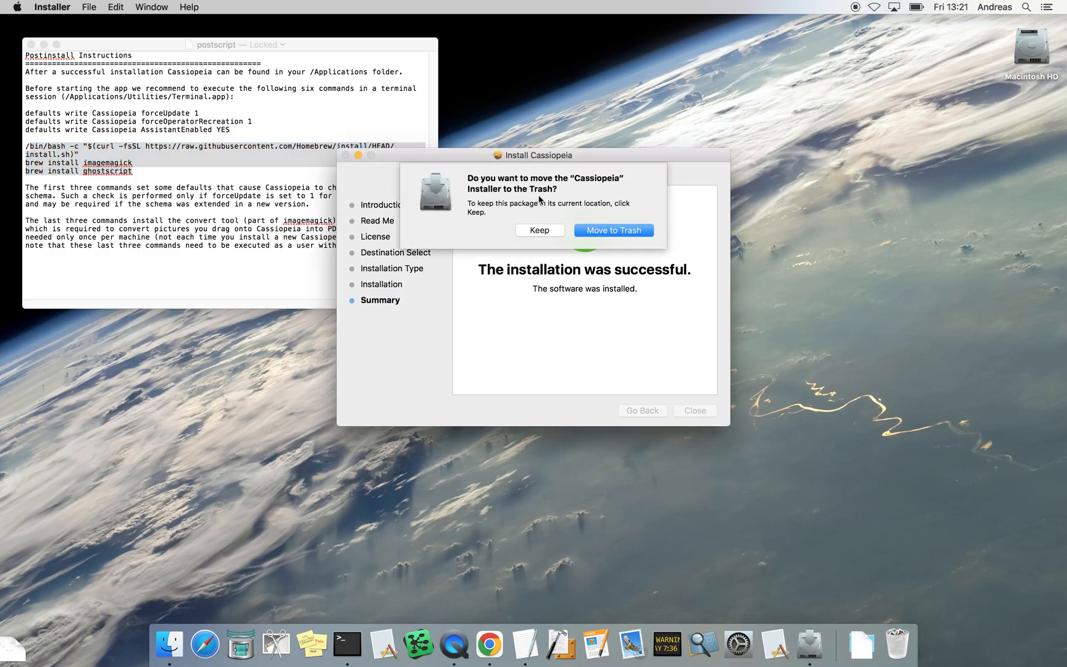
click(539, 232)
Step: Add Cassiopeia.app from the Applications folder to the Dock and launch it from there
click(196, 642)
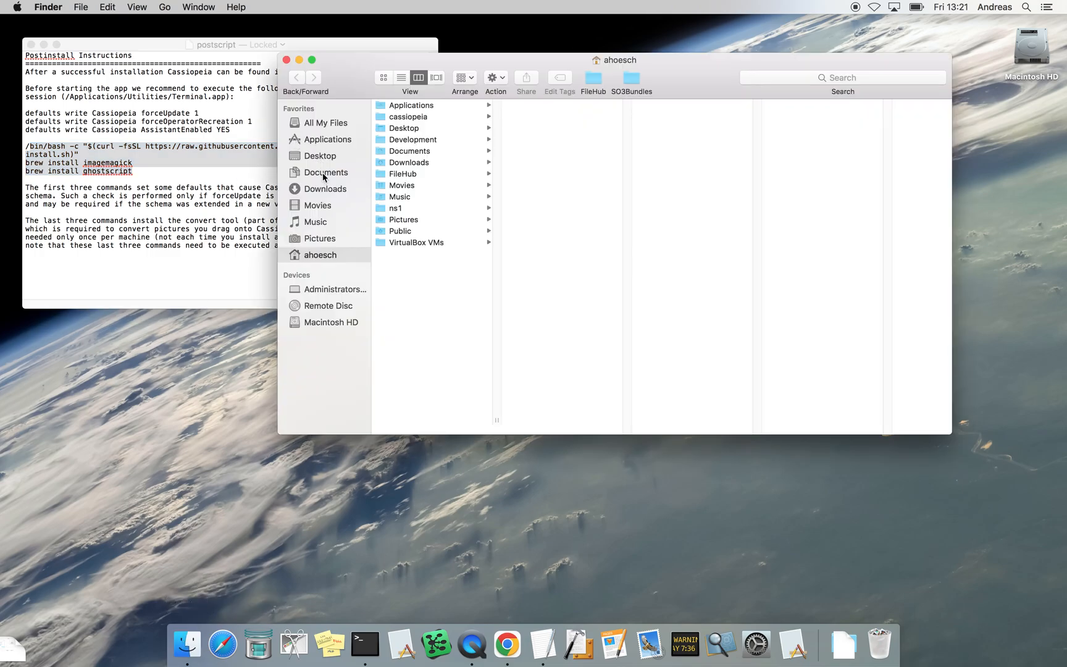
click(331, 140)
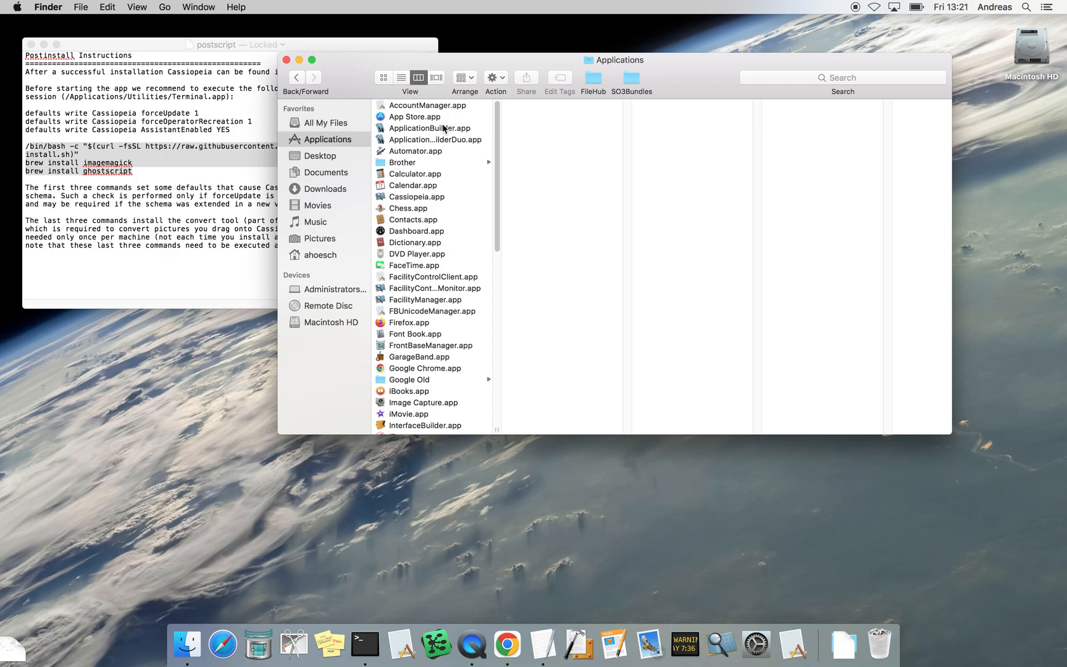
click(419, 195)
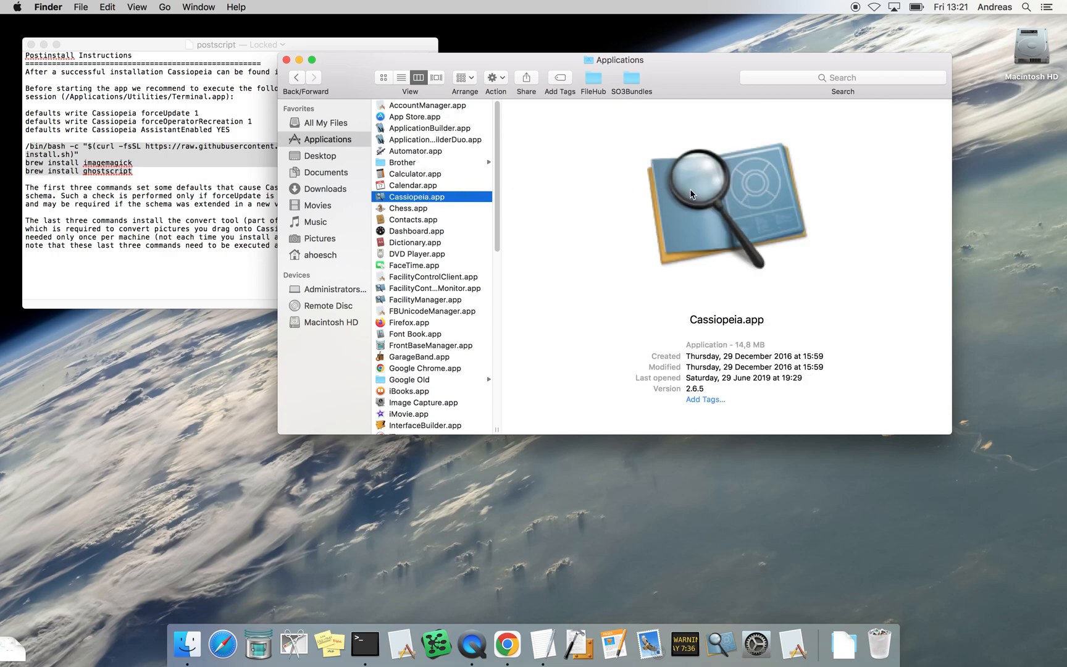
drag(707, 198, 413, 619)
click(416, 646)
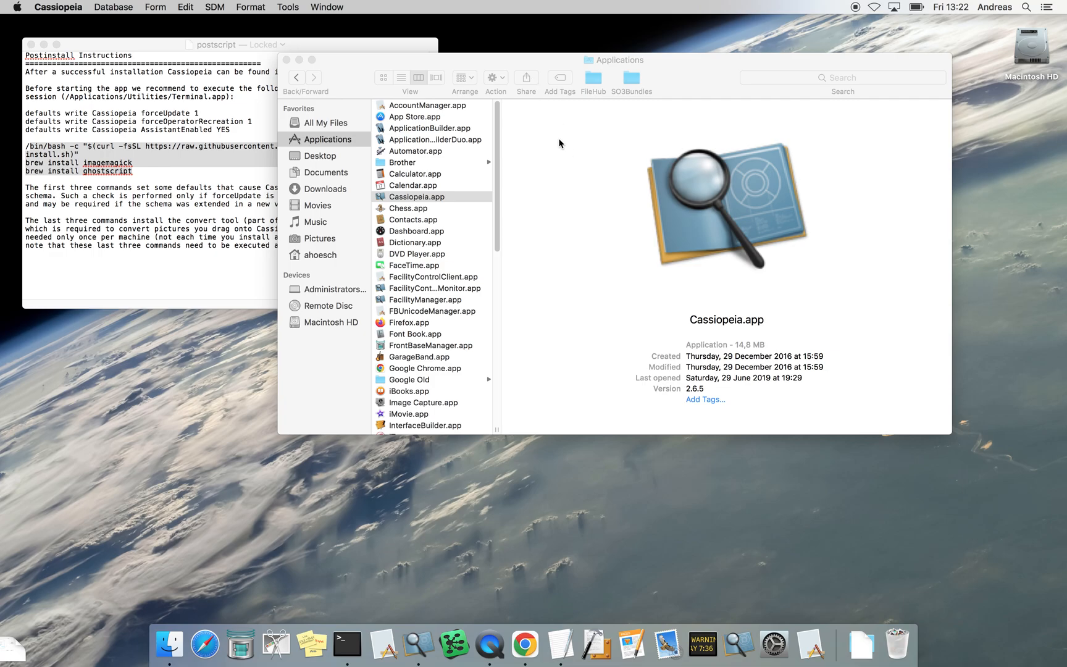
Step: Hide the Finder windows and bring Cassiopeia back to the front
click(572, 175)
key(super+h)
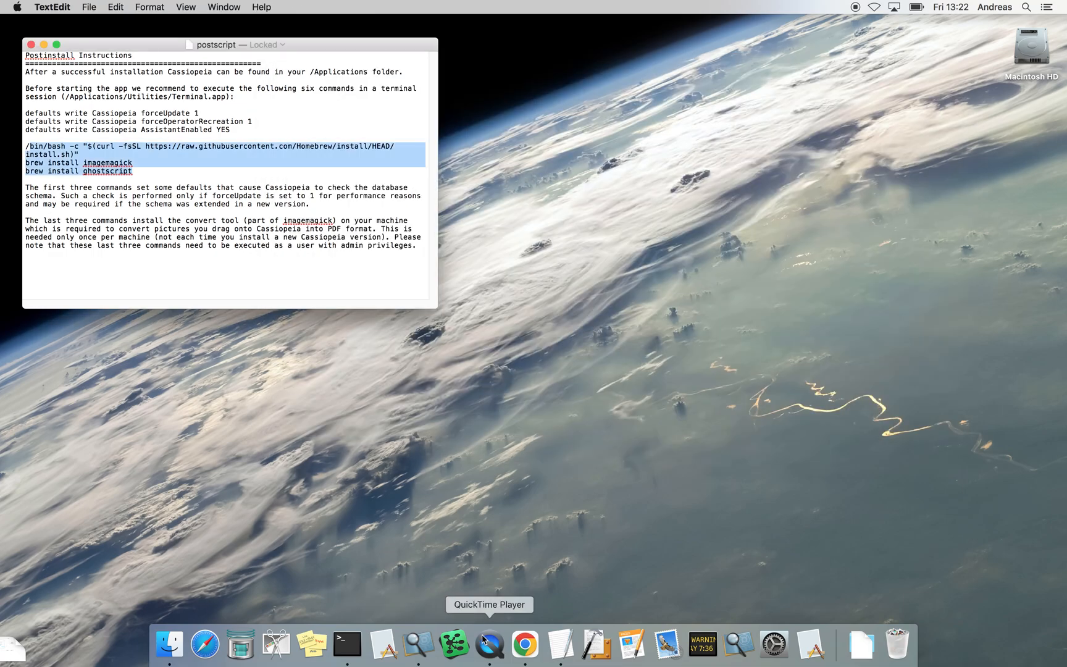
click(418, 643)
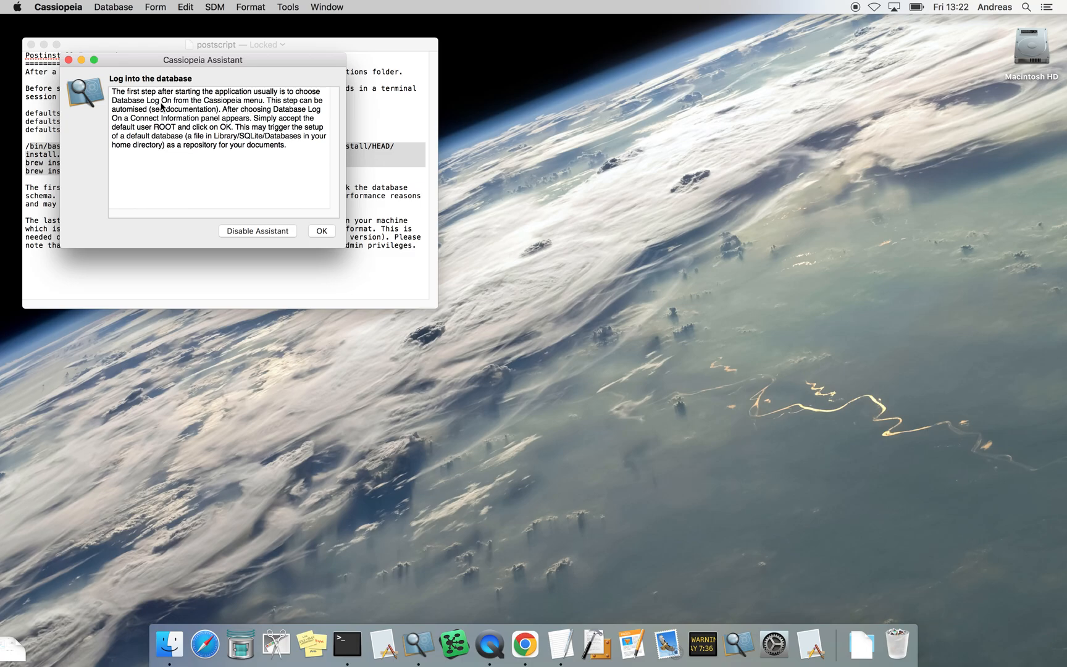
Step: Log on to the default SQLite database Cassiopeia as user ROOT, acknowledging the first-login notice and accepting the default connection settings
click(154, 7)
click(120, 34)
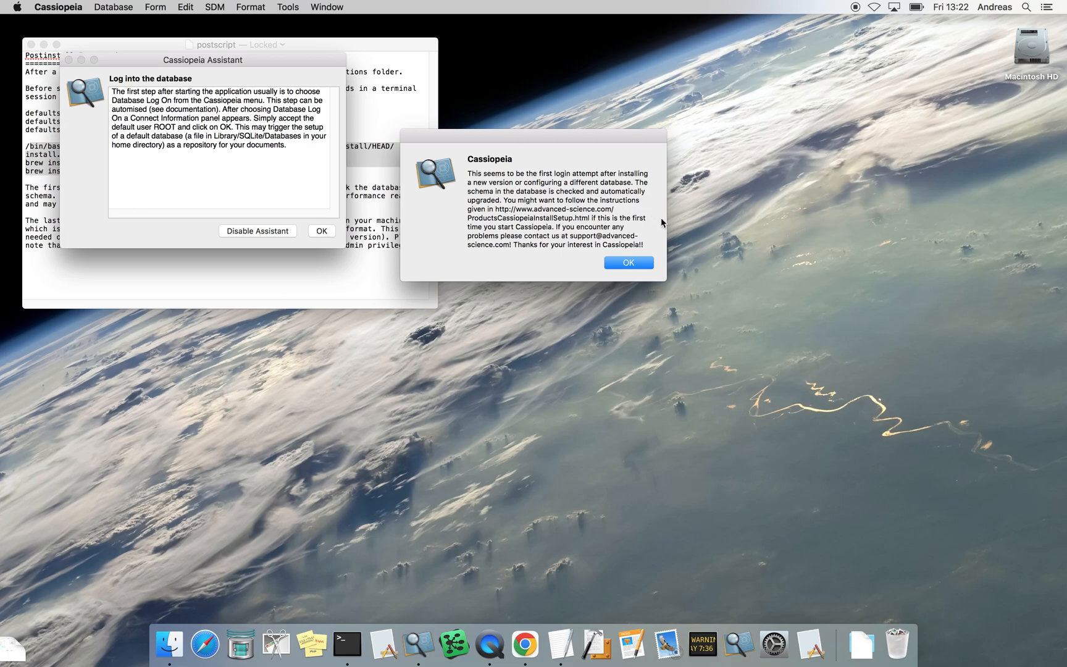
click(635, 263)
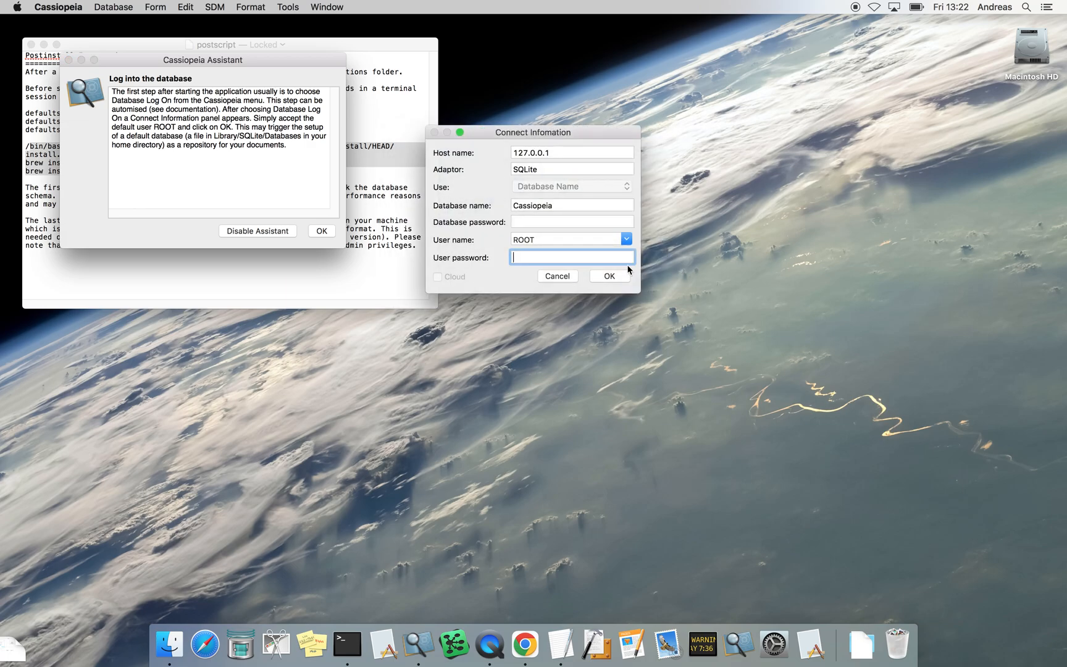
click(620, 274)
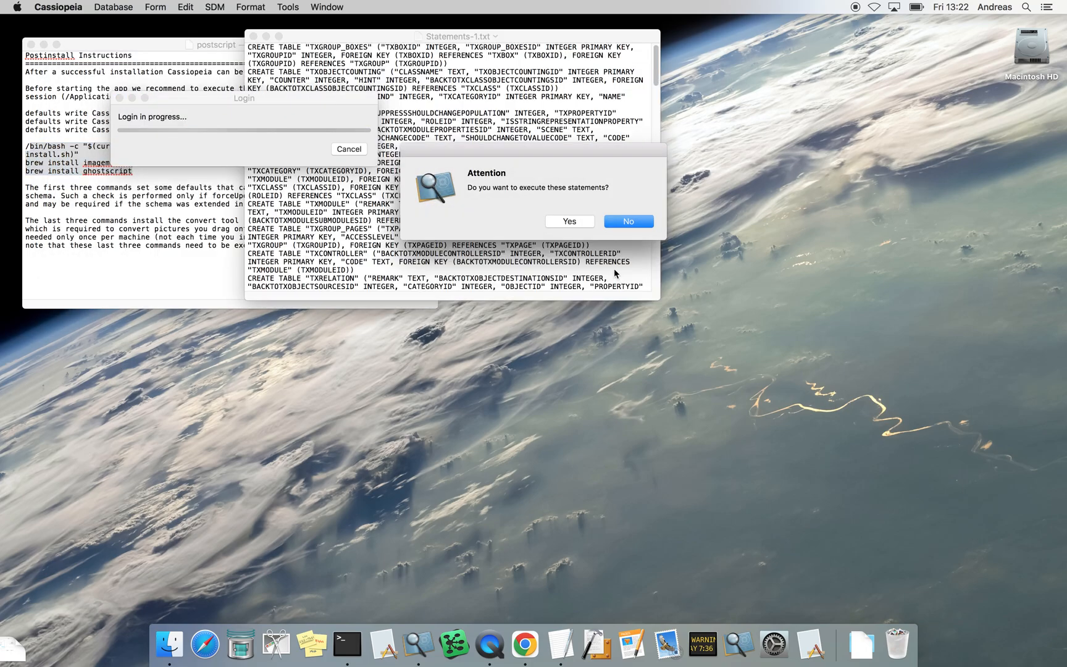
Step: Approve executing all four sets of generated SQL statements to create the database tables and indexes
click(577, 222)
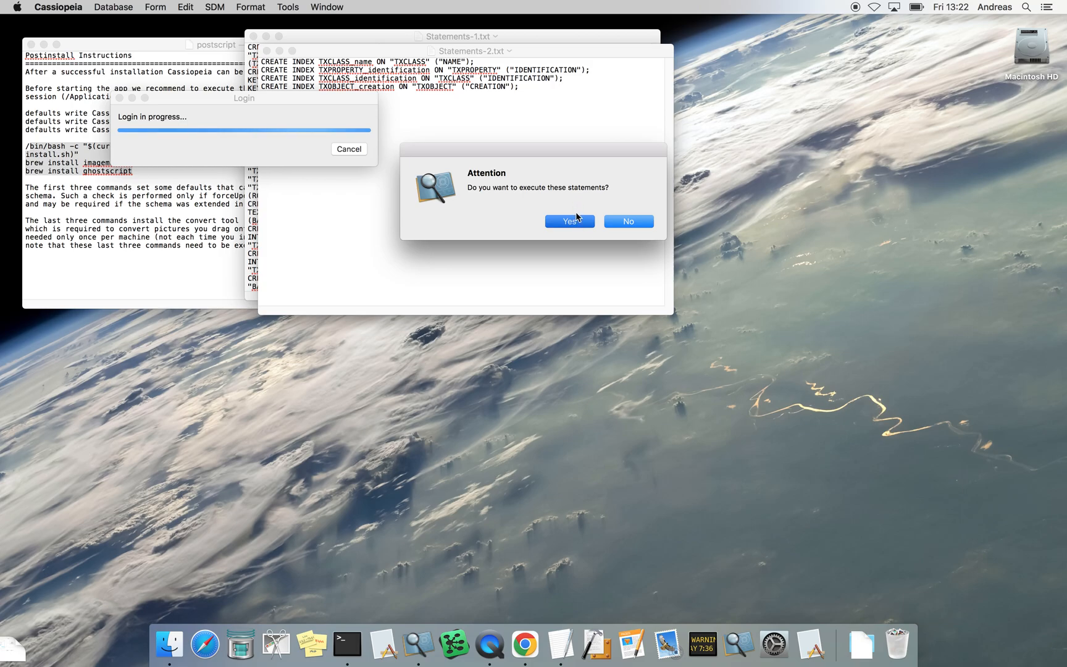
click(576, 219)
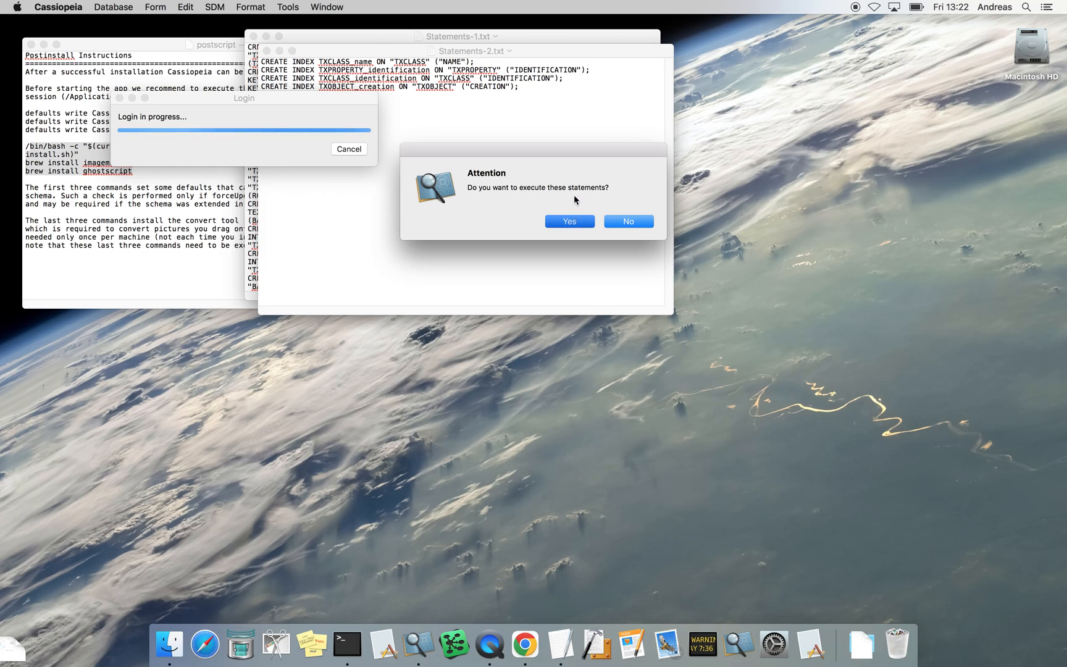
click(576, 221)
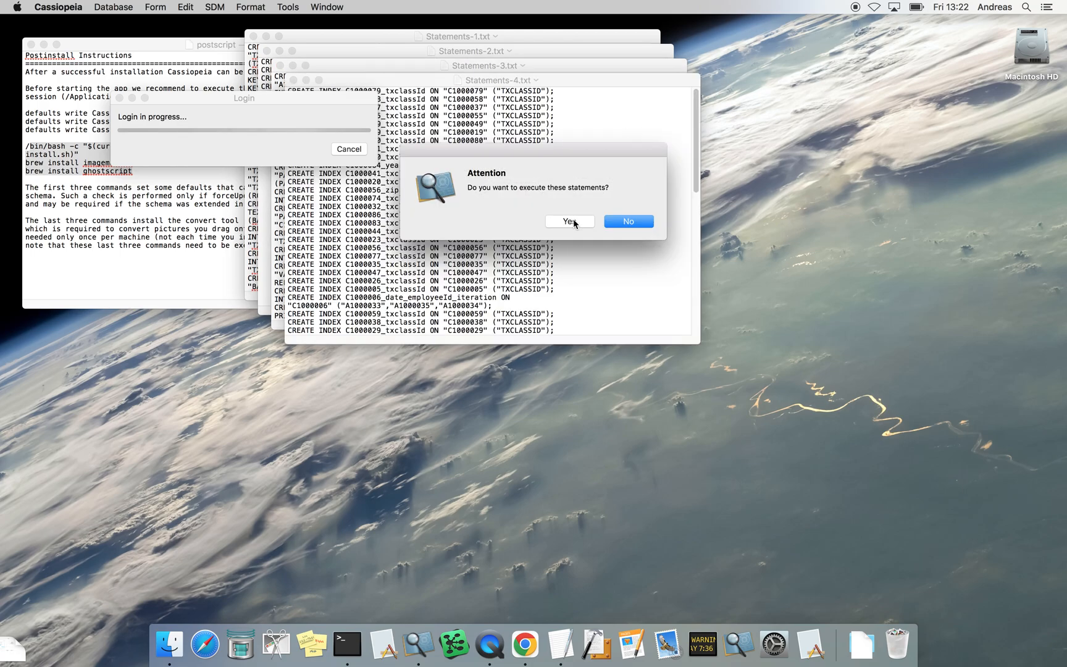
click(573, 221)
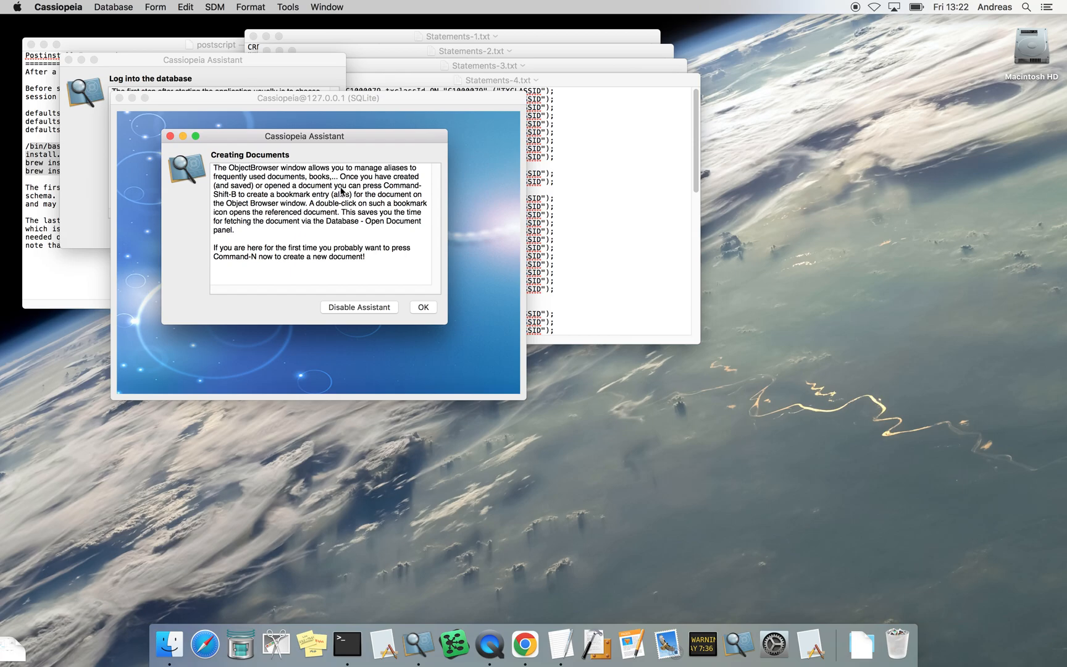
Step: Move the Creating Documents assistant aside, hide the TextEdit windows and slightly enlarge the database's object browser window
drag(360, 137, 926, 136)
click(626, 162)
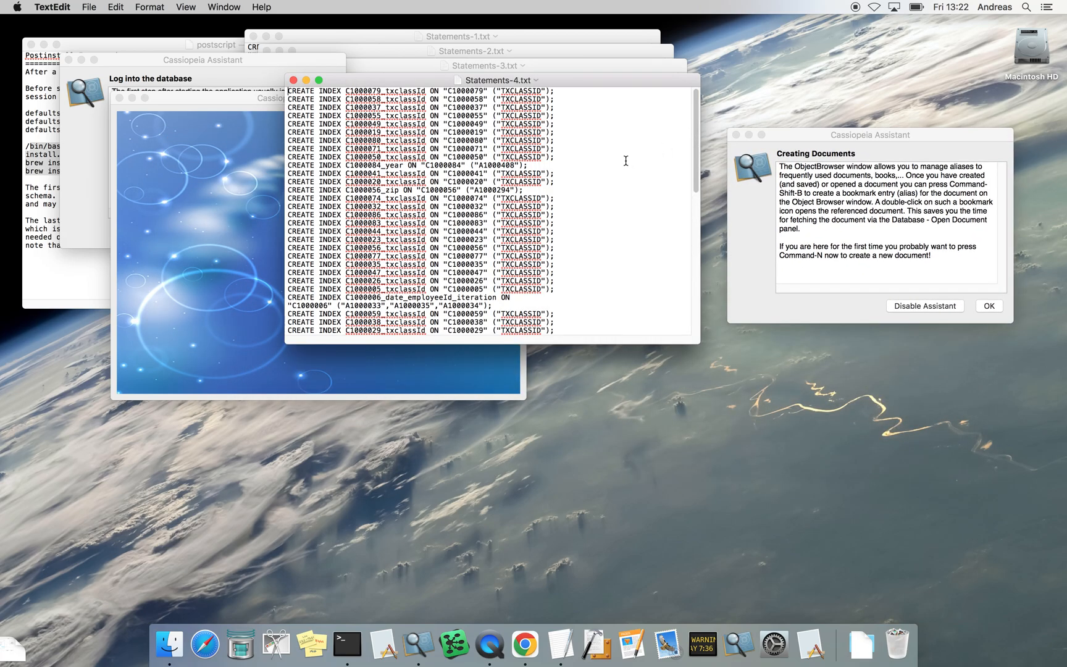
key(super+h)
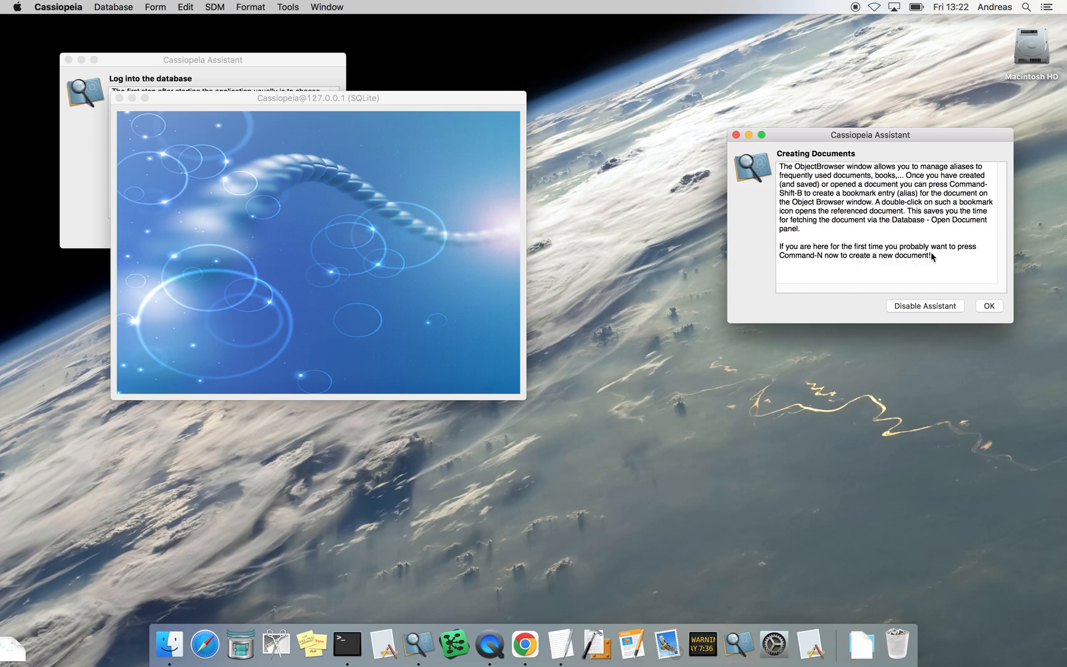
click(317, 271)
drag(525, 400, 542, 420)
Step: Create a new document in the database titled "My first document"
click(149, 6)
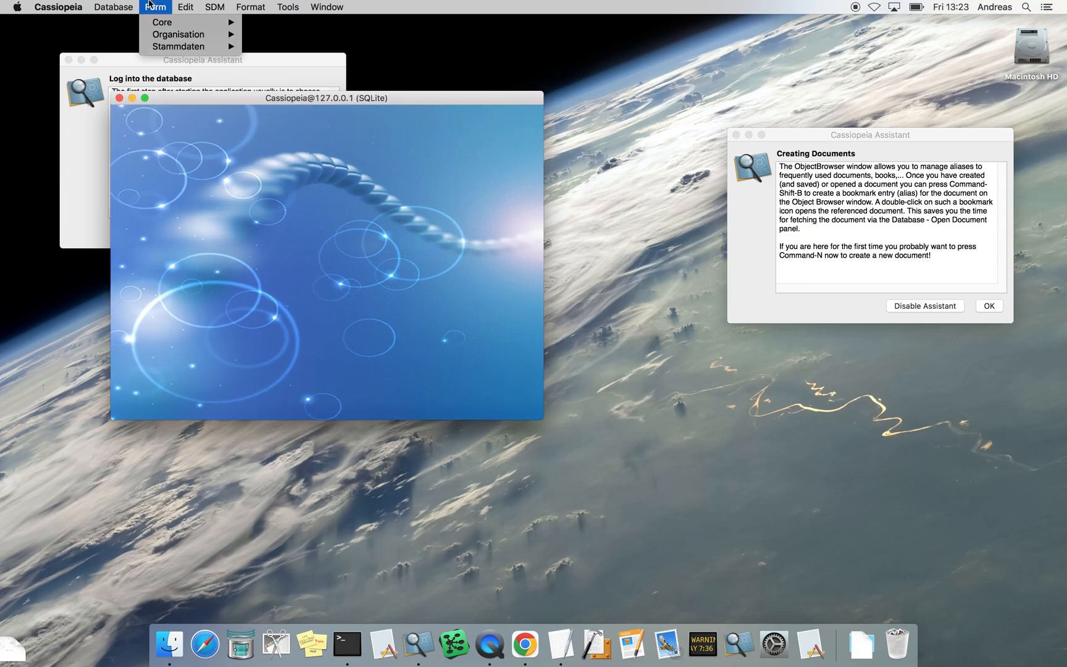
mouse_move(157, 35)
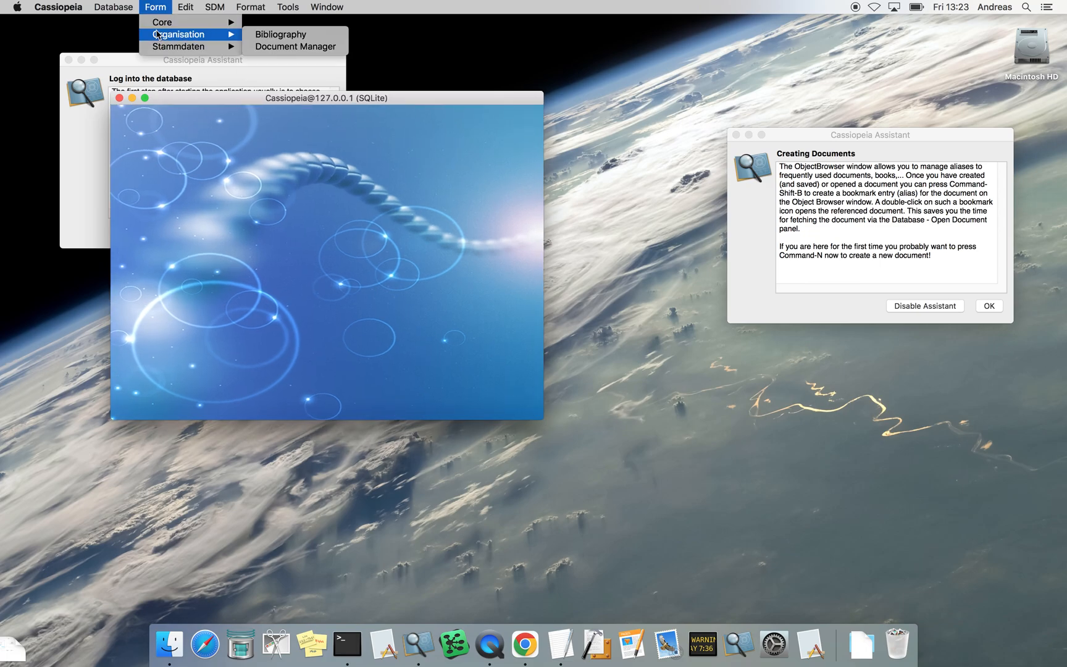
mouse_move(130, 4)
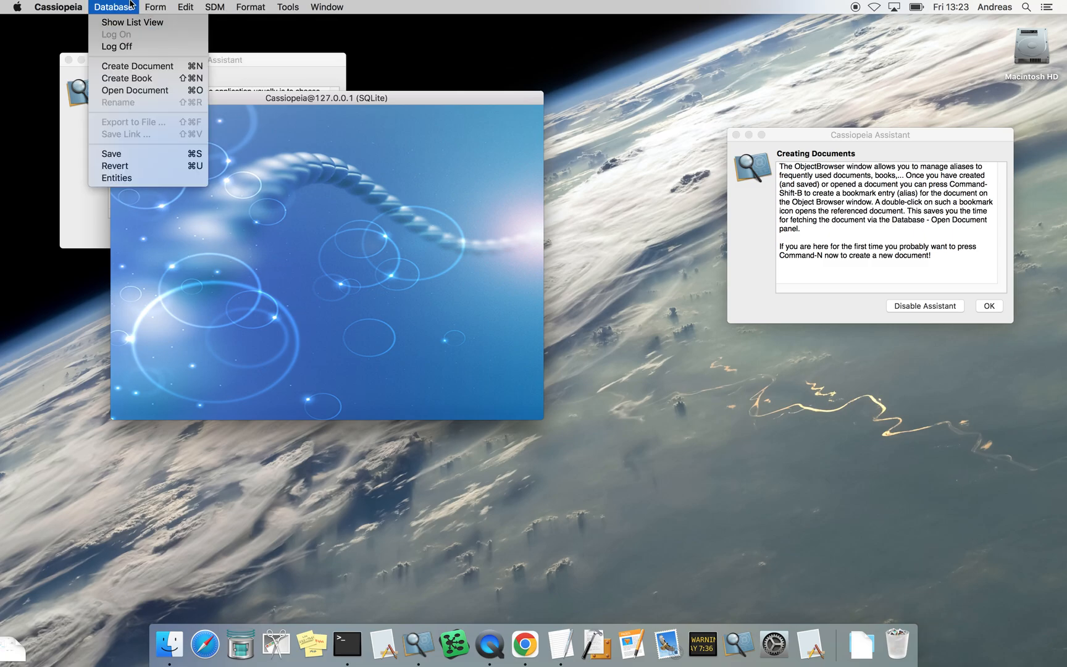
click(144, 66)
drag(901, 174, 499, 56)
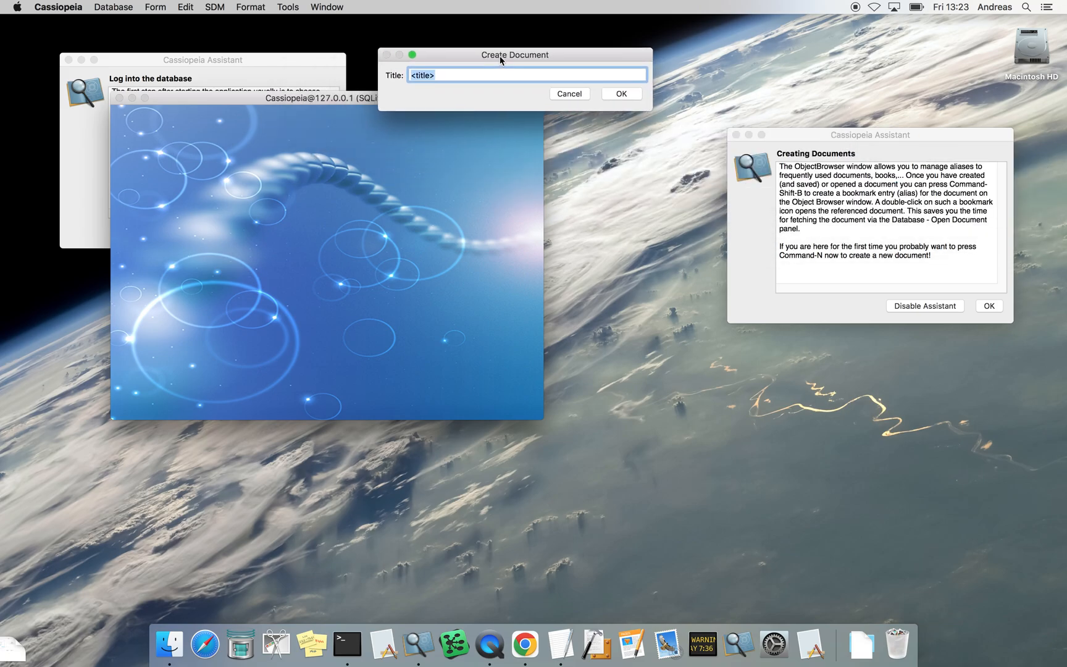
text(My first document)
click(605, 93)
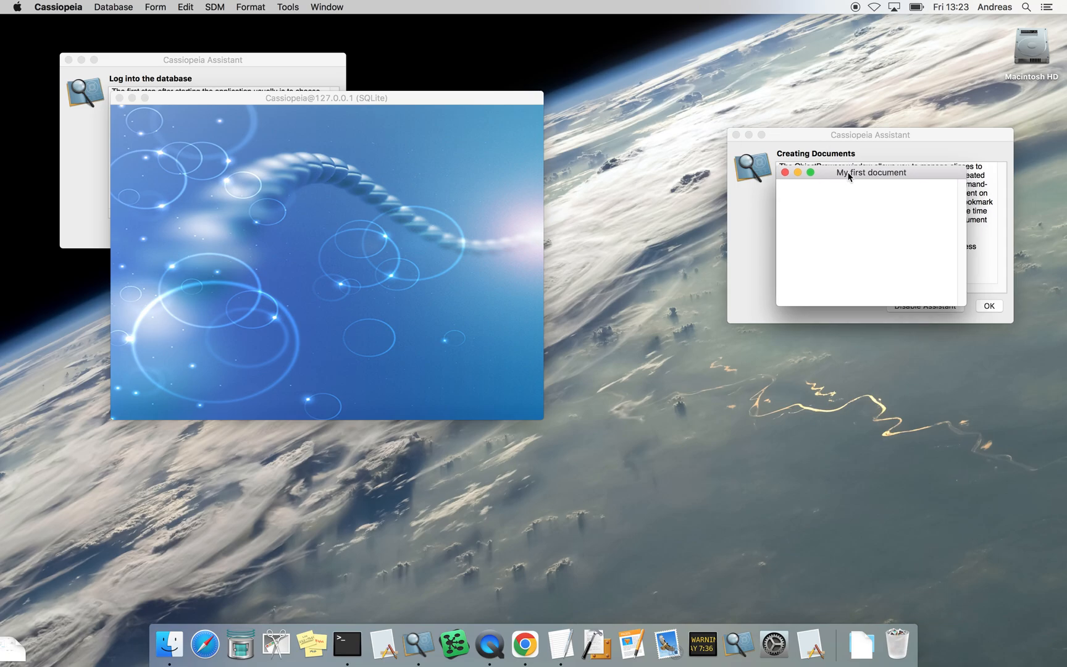
Step: Move and enlarge the document window and write "This is our first document. We want to do some geometric algebra."
drag(849, 176, 407, 169)
drag(526, 303, 654, 446)
text(This is our first document. W)
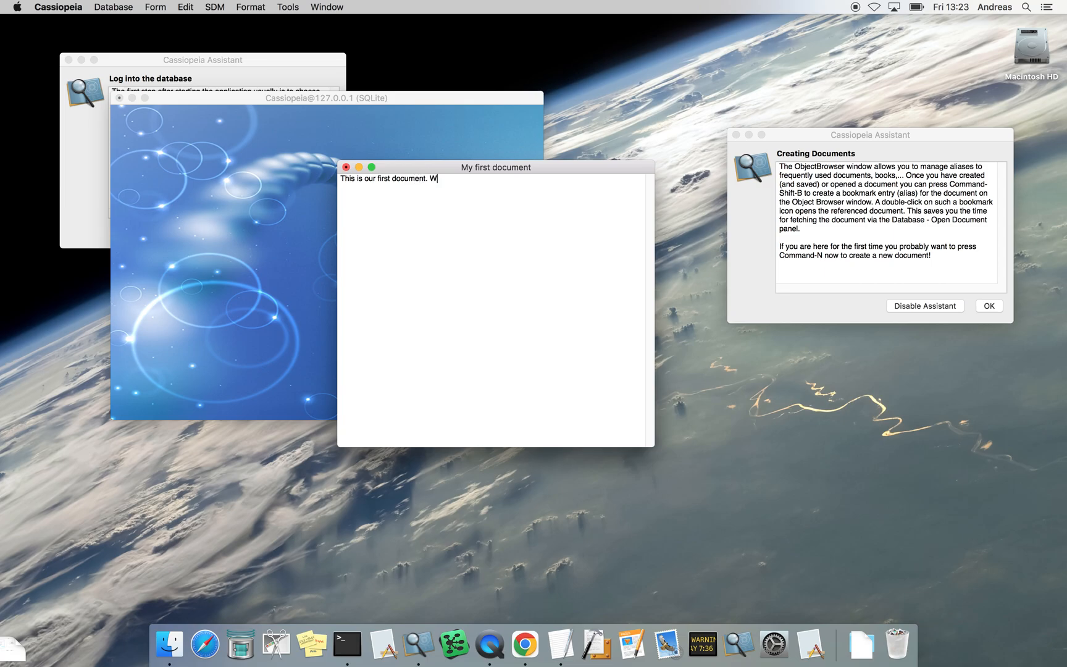
text(e want to do some geometric algebra.)
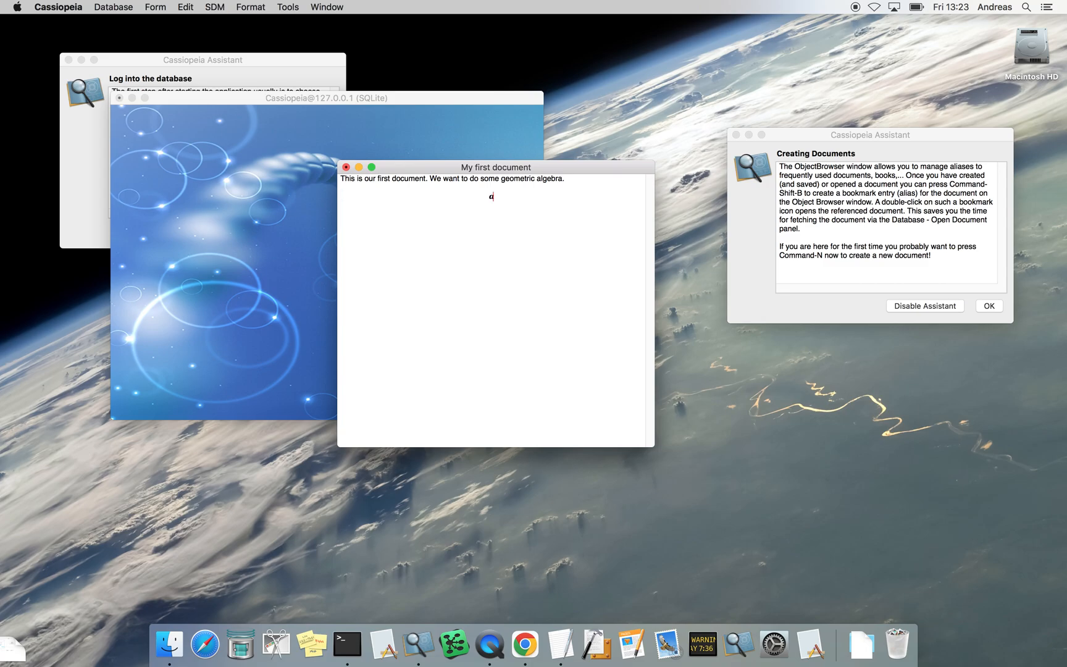
Step: Complete the centred formula below the text as ab = a · b + a ∧ b and save the document
text(b)
text(=)
text(a)
text(.)
text(b)
key(BackSpace)
text(b)
text(+)
text(a)
text(^)
text(b)
key(BackSpace)
text(b)
key(super+s)
Step: Set UseArrowForVectors to YES in the Environment preferences and close the preferences
click(70, 8)
click(59, 38)
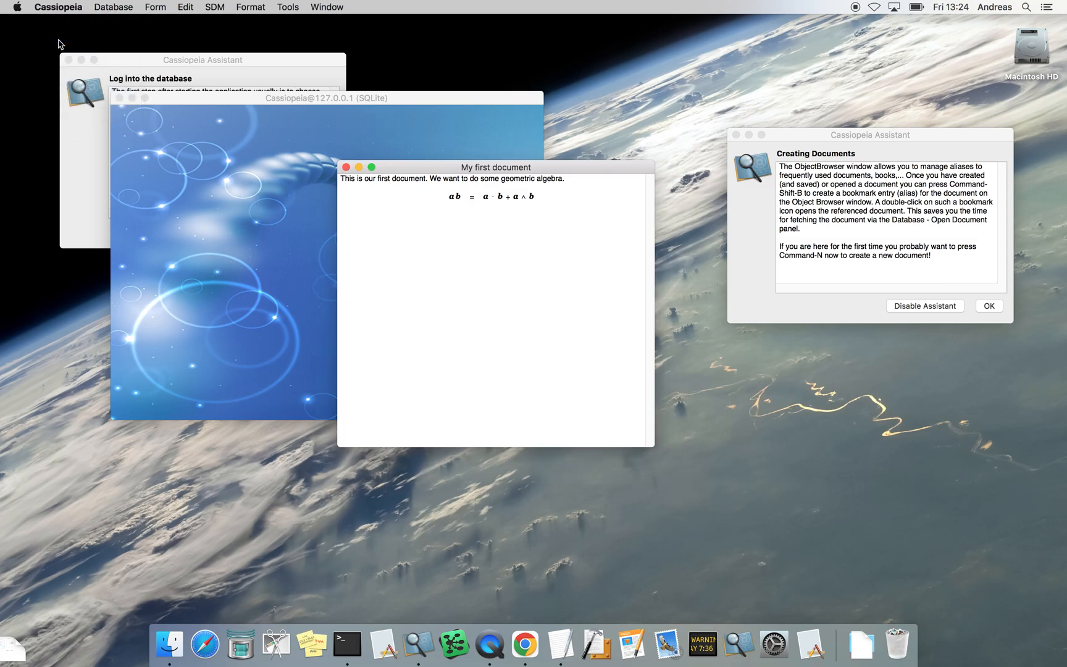
drag(920, 69, 170, 217)
click(195, 237)
click(185, 249)
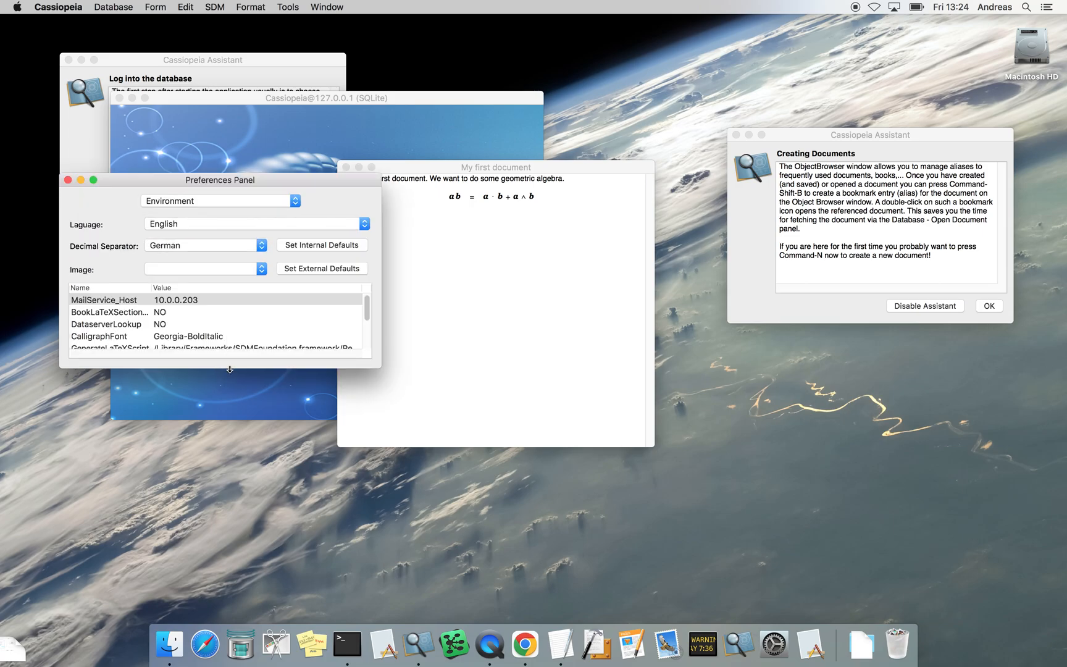
drag(373, 368, 340, 583)
click(132, 386)
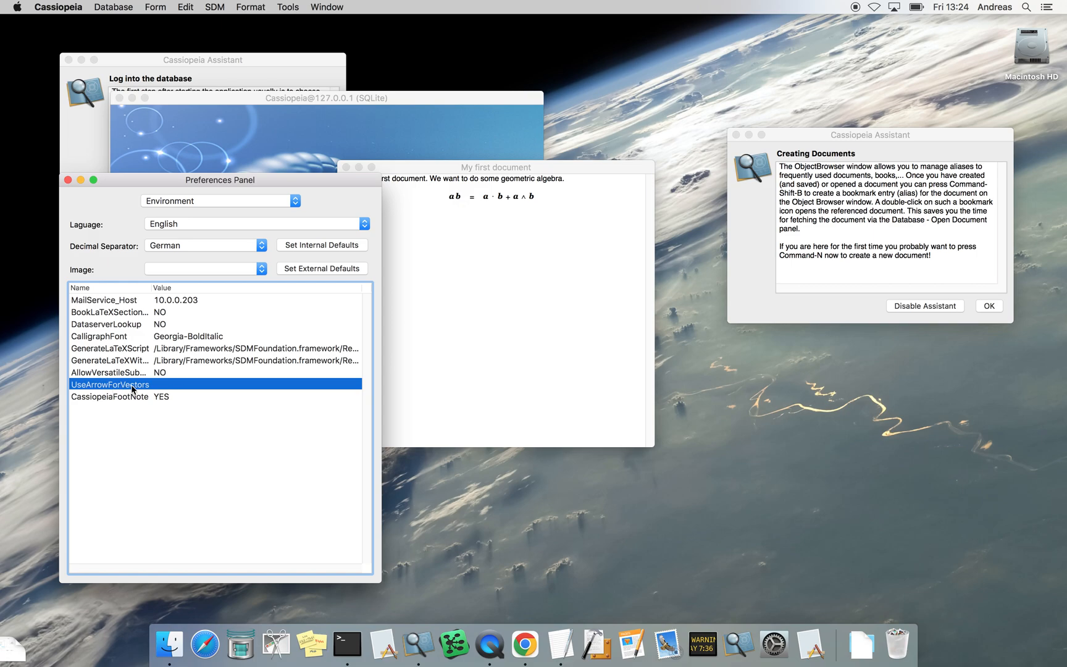
click(164, 384)
text(YES)
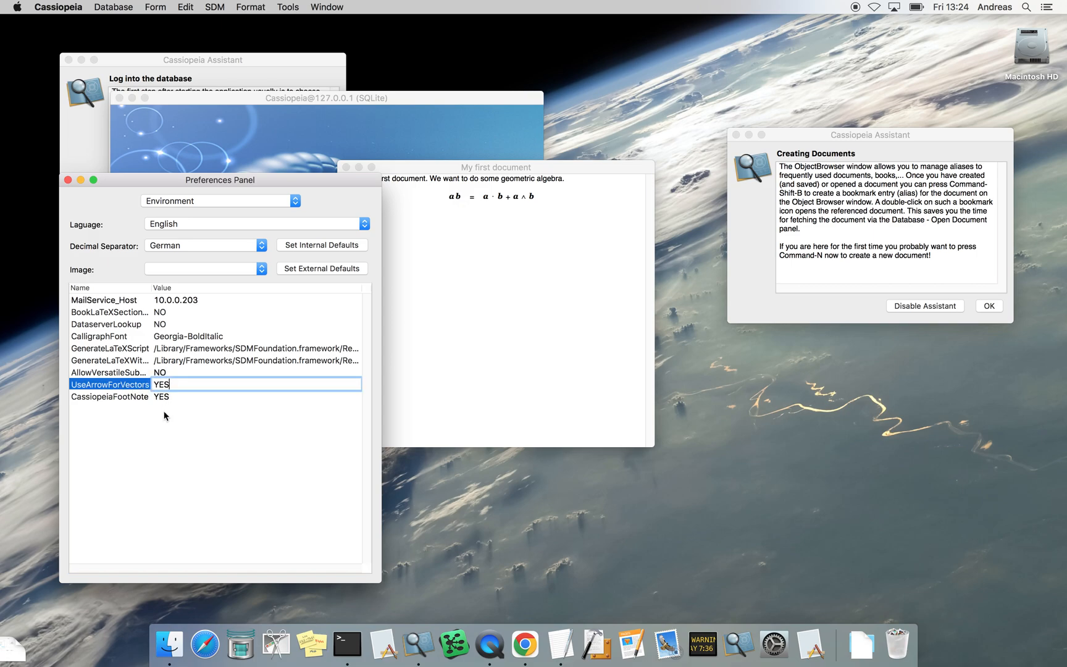
key(Return)
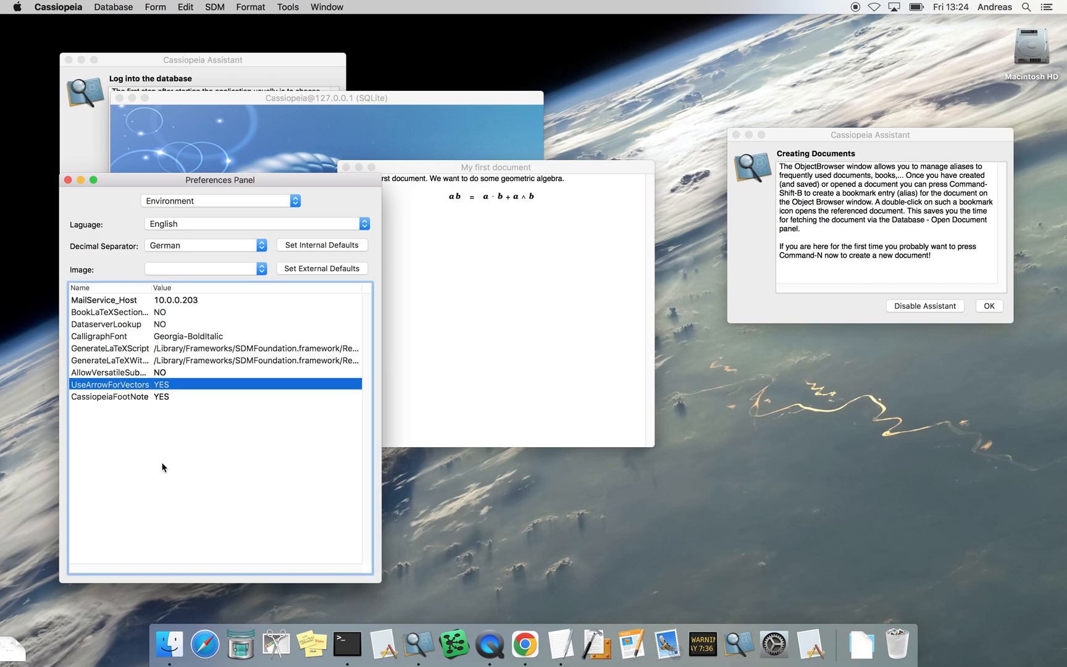
key(super+w)
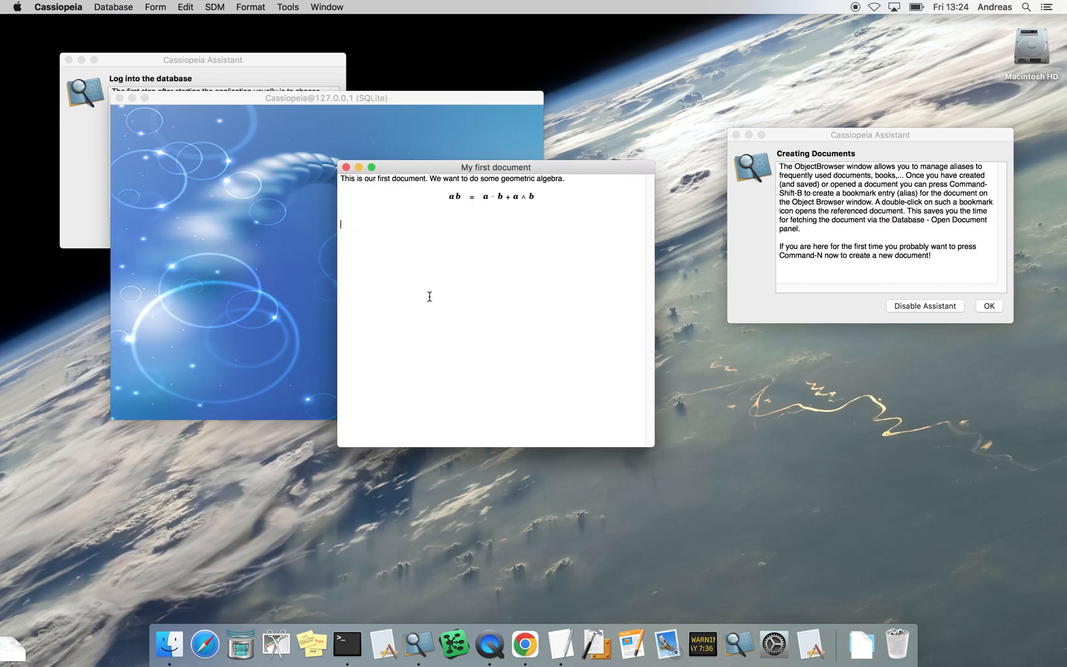
Step: Close the document and fetch the stored documents in the Organisation Document Manager
key(super+w)
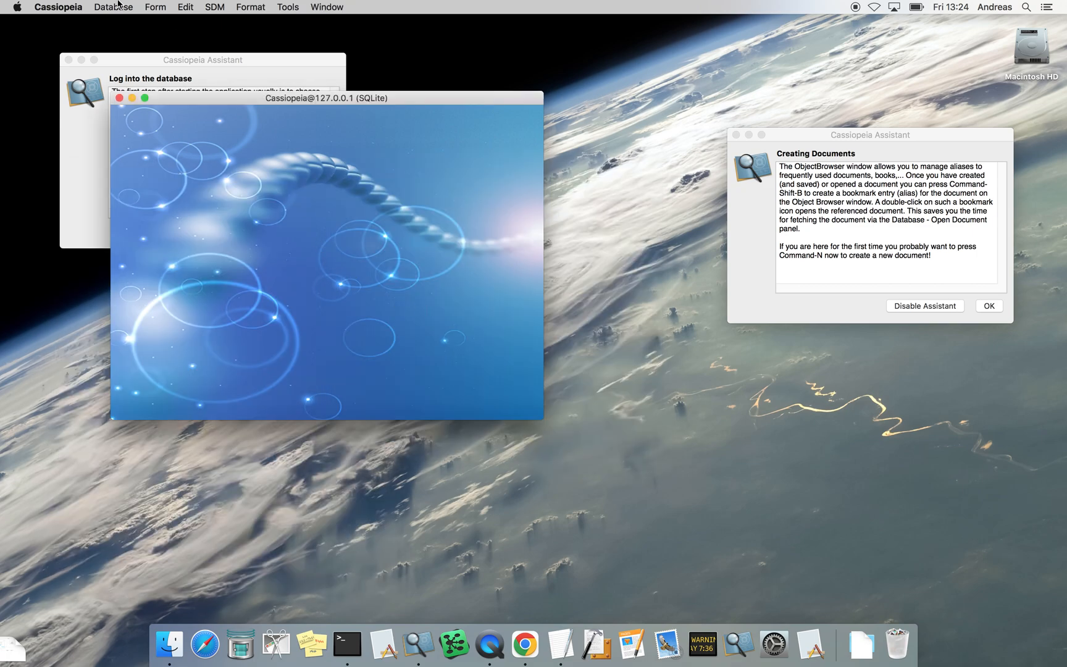
click(151, 5)
mouse_move(156, 36)
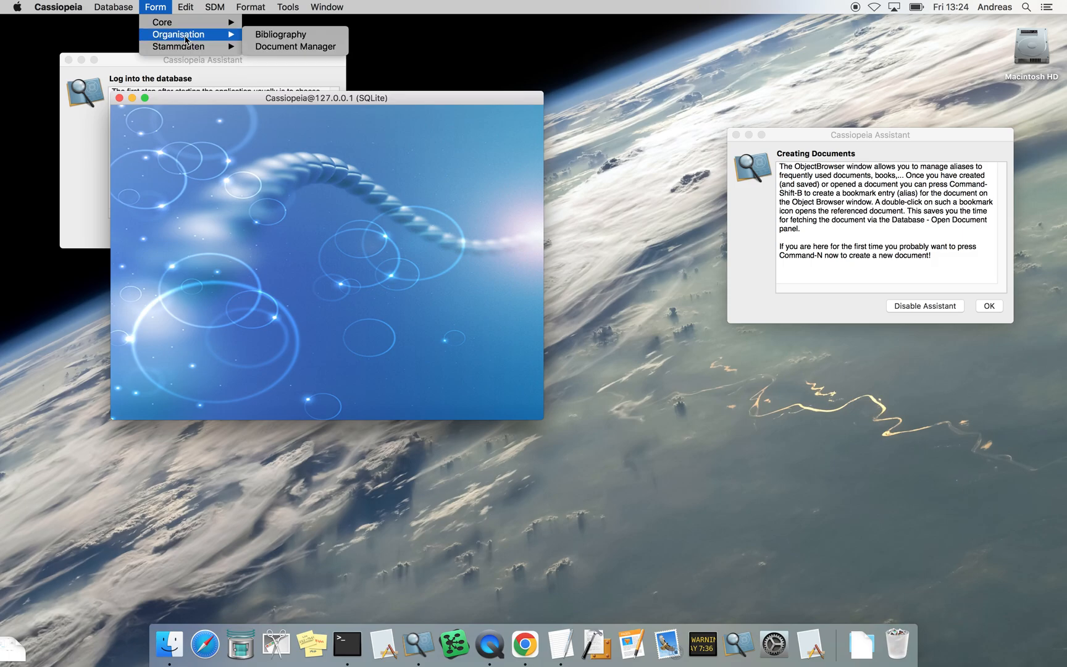
click(293, 47)
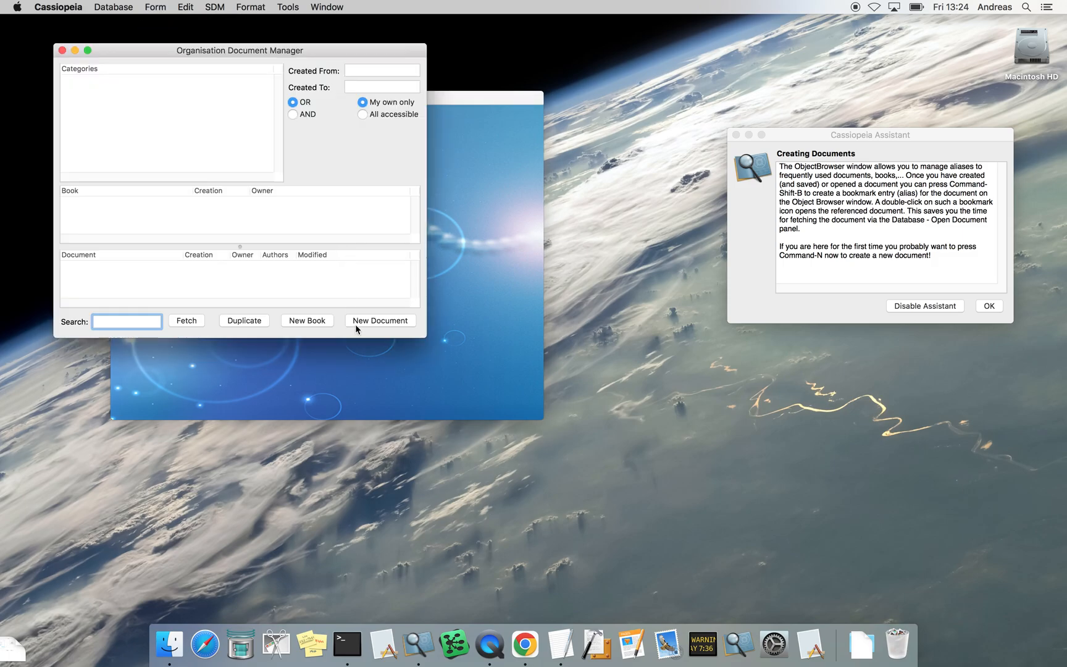
key(Return)
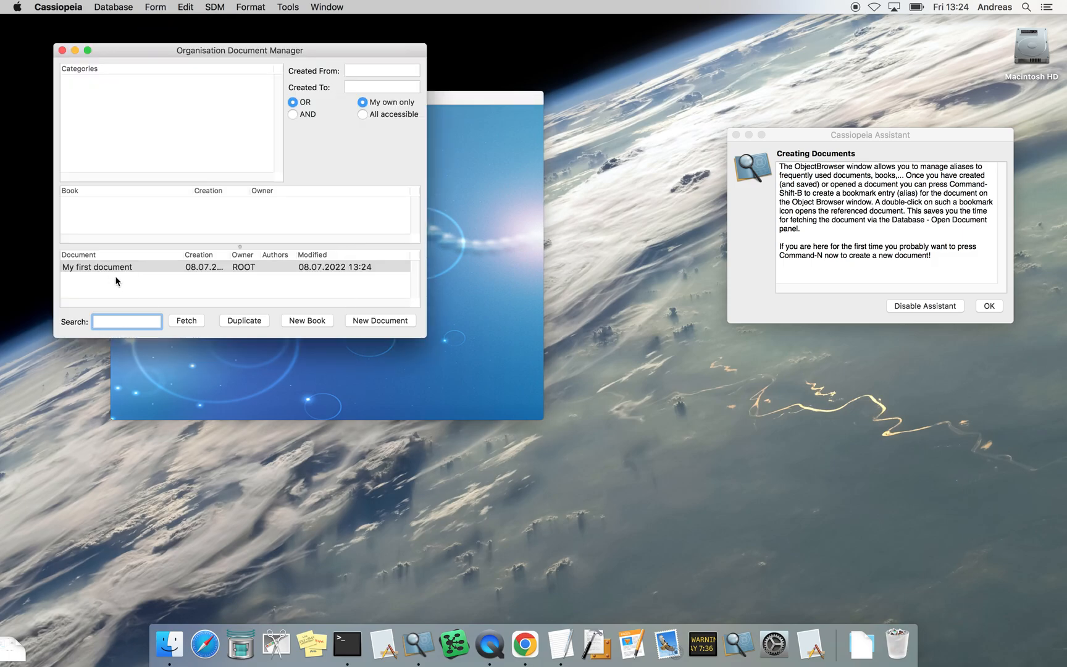
Step: Place a bookmark for My first document near the object browser's upper-right corner and open the document from it
drag(165, 50, 549, 205)
drag(461, 424, 468, 136)
double_click(468, 136)
click(615, 257)
click(864, 238)
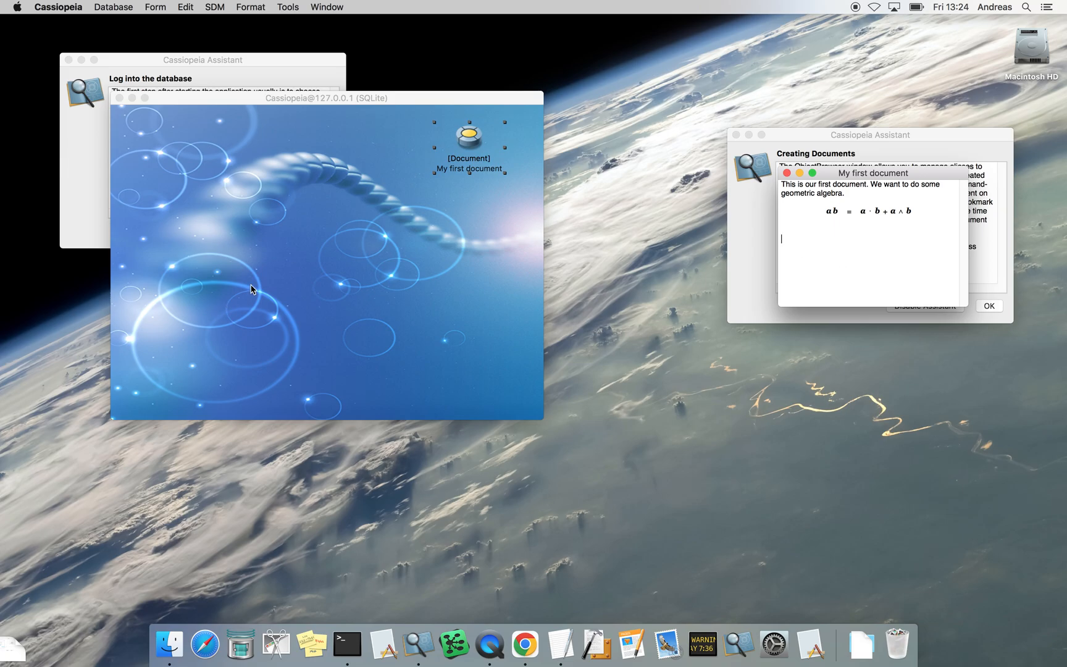
Step: Quit and relaunch Cassiopeia, then log on to the database again with the default connection settings
click(337, 274)
key(super+q)
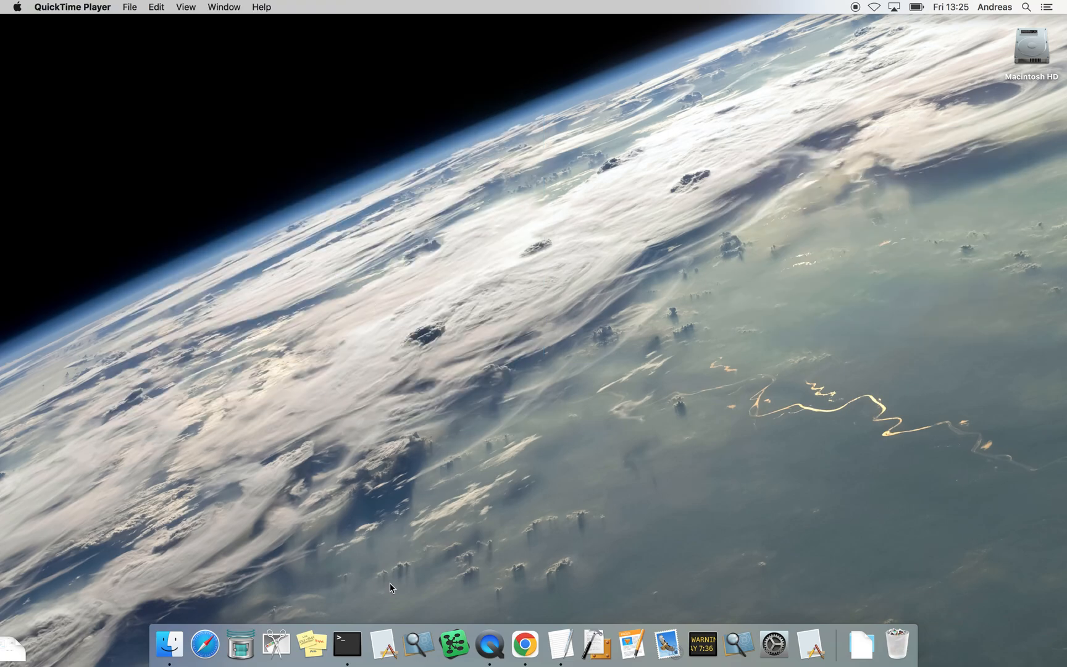
click(418, 644)
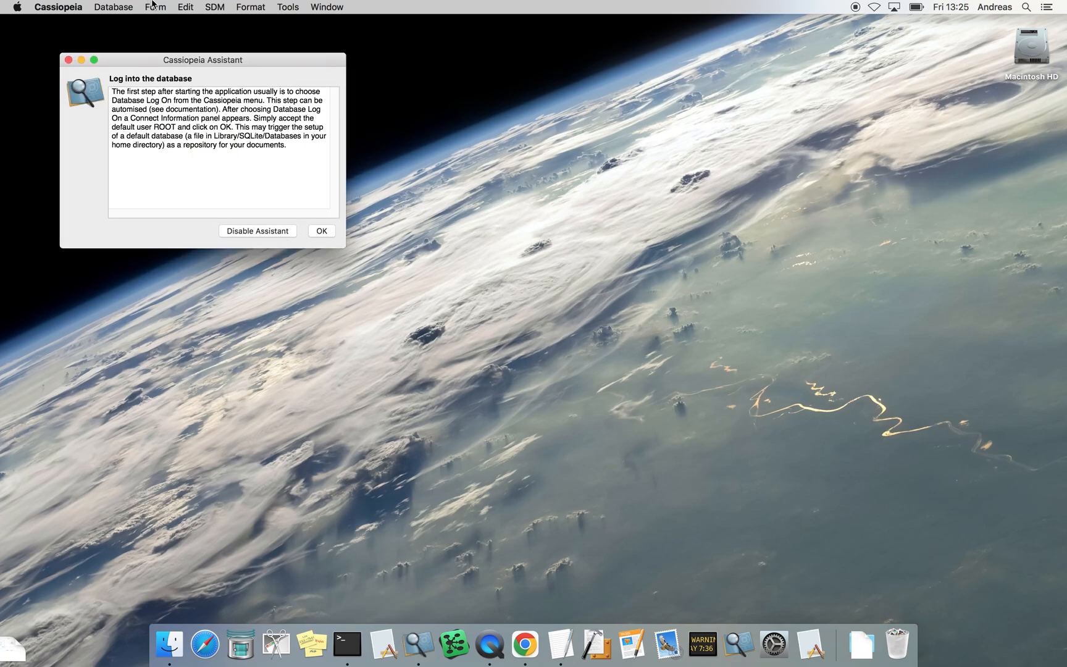
click(152, 6)
mouse_move(117, 6)
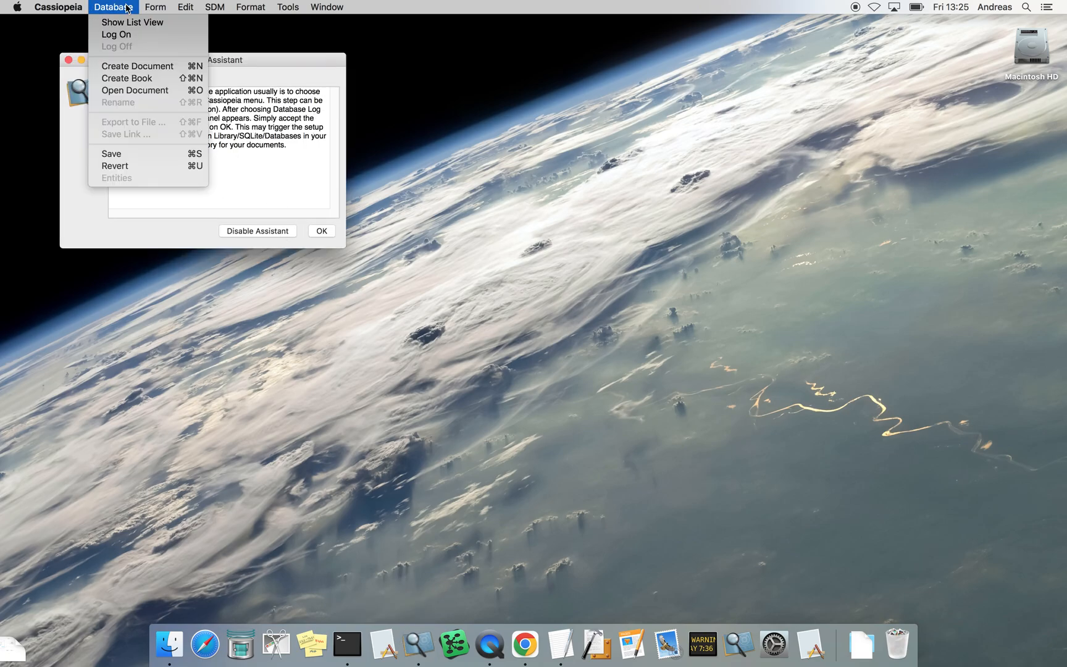
click(127, 36)
click(605, 279)
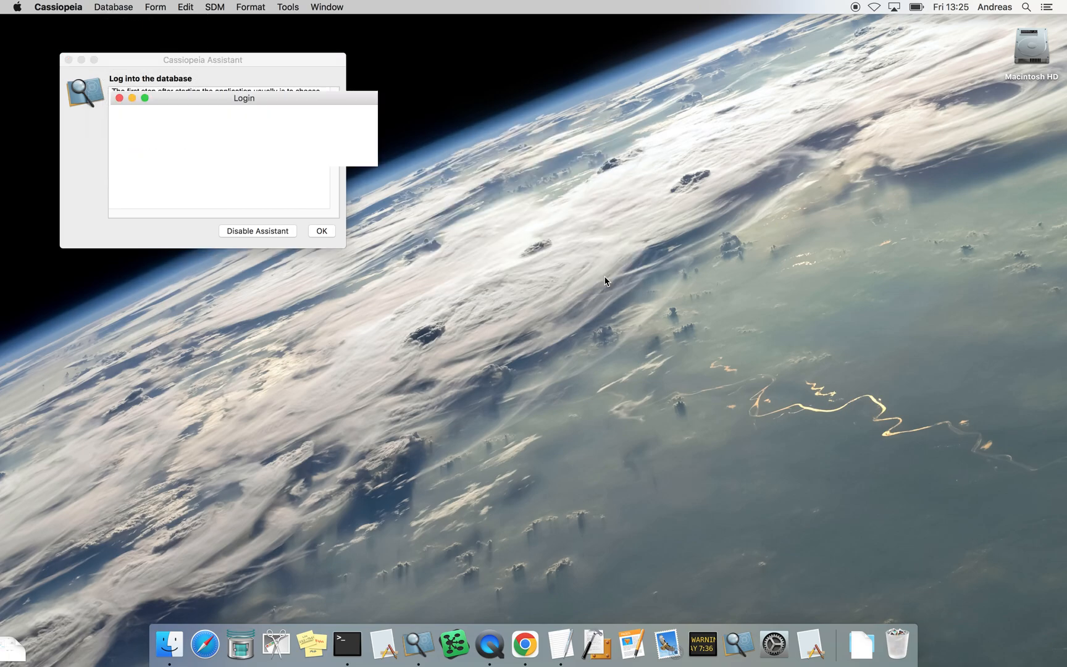
Step: Move the assistant aside, reopen My first document from its bookmark and enlarge its window beside the object browser
drag(367, 131, 1010, 97)
drag(903, 100, 765, 67)
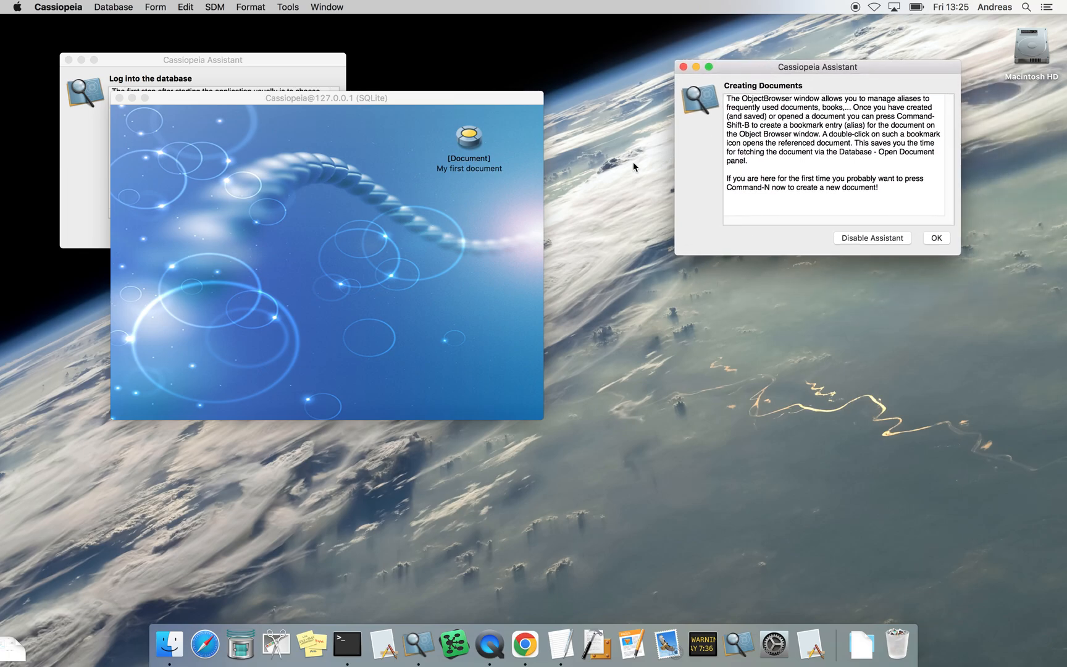
double_click(469, 137)
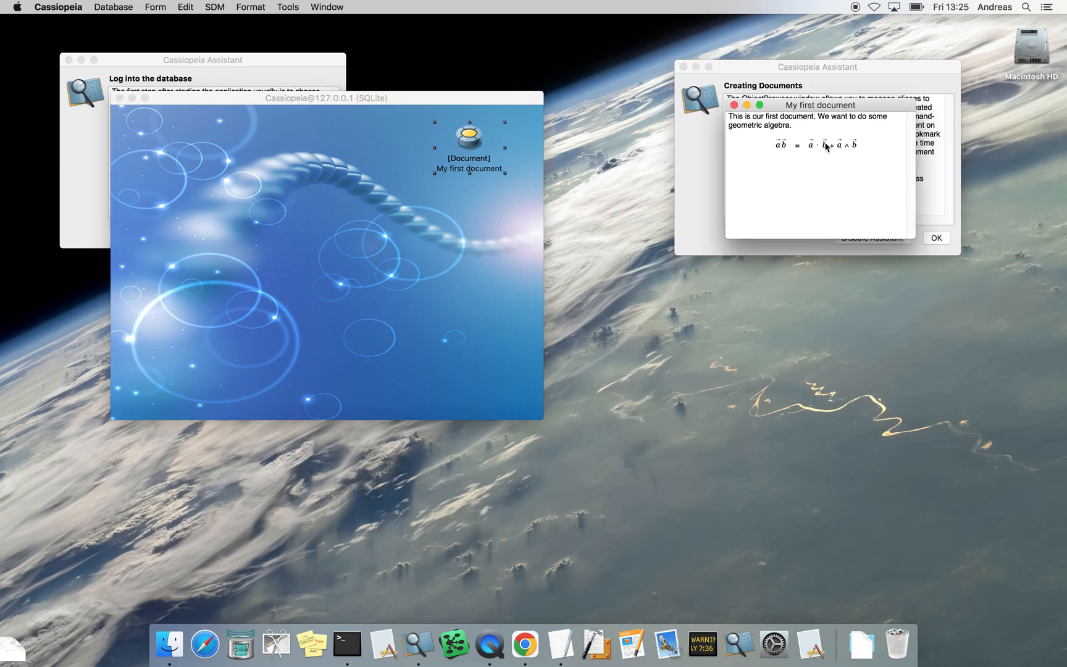
drag(821, 108, 448, 214)
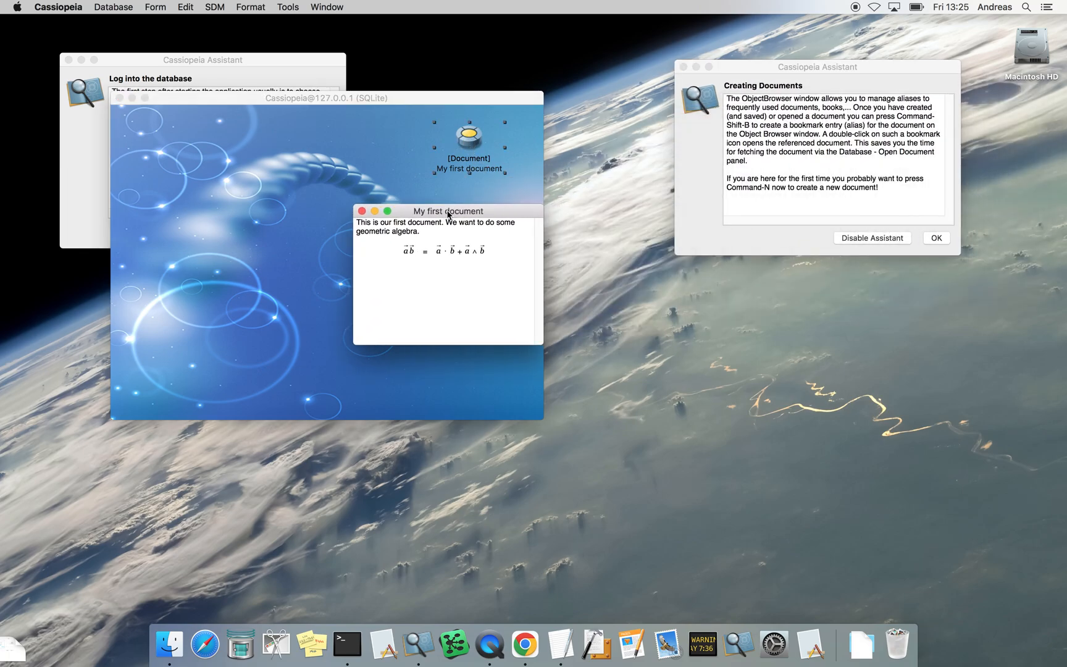
drag(542, 343, 670, 433)
click(538, 339)
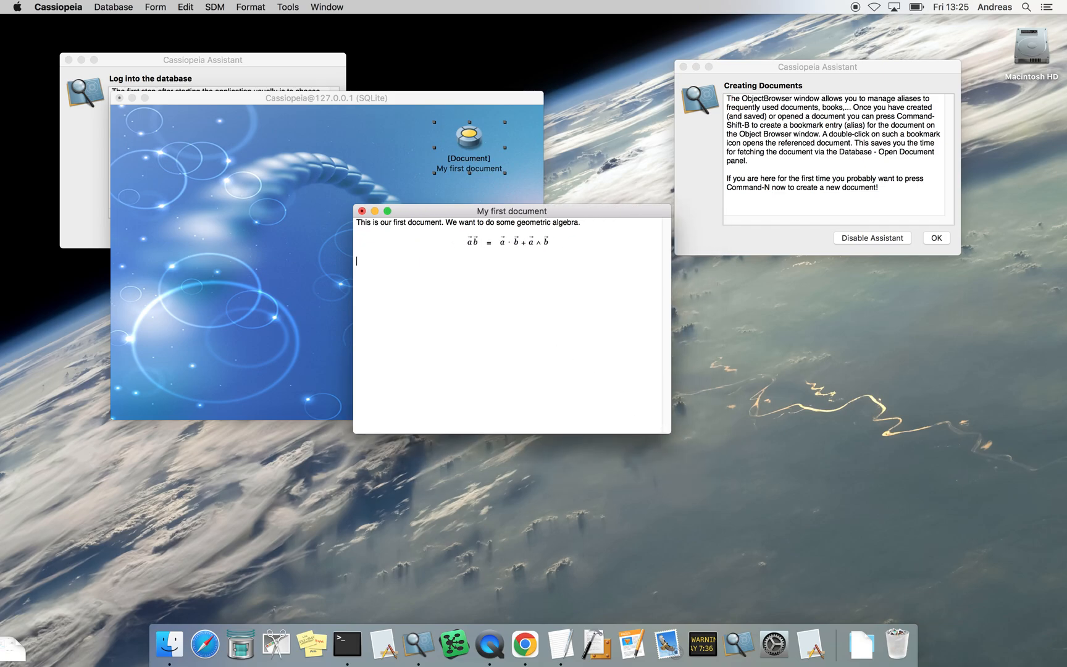
Step: Add the line "We can also plot functions." and the equation y(x) = 3x^2 - 2, and open its function graph for editing
text(We can also plot functions.)
key(super+shift+e)
text(y(x)
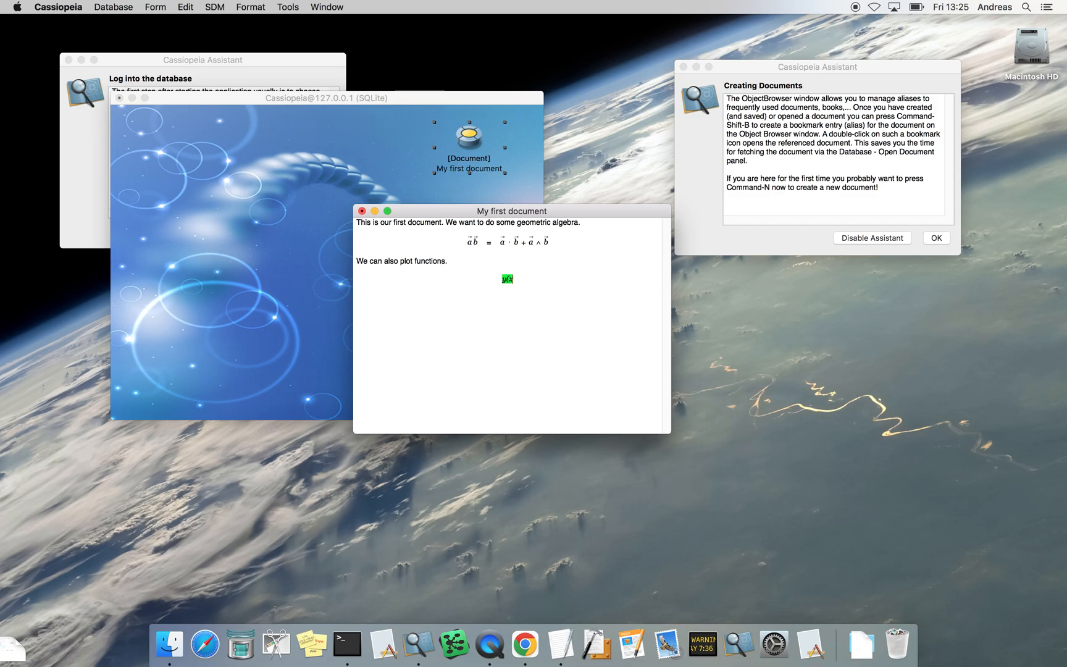
text() = 3x^2 - 2)
double_click(503, 284)
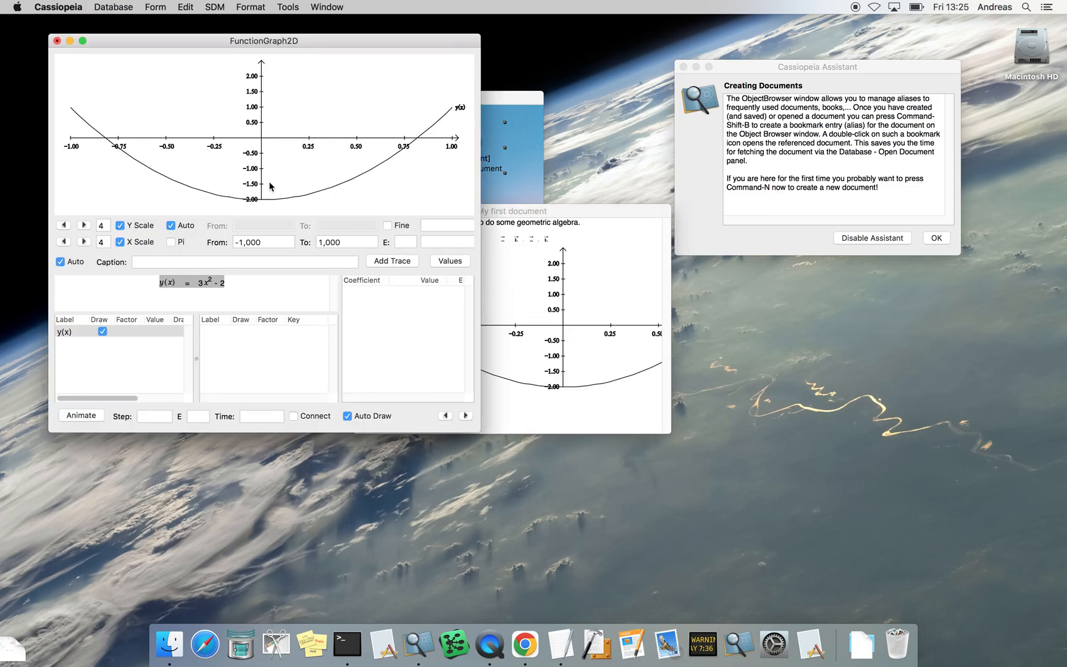
Step: Set the start of the graph's X range to 0
click(264, 236)
text(0)
key(Return)
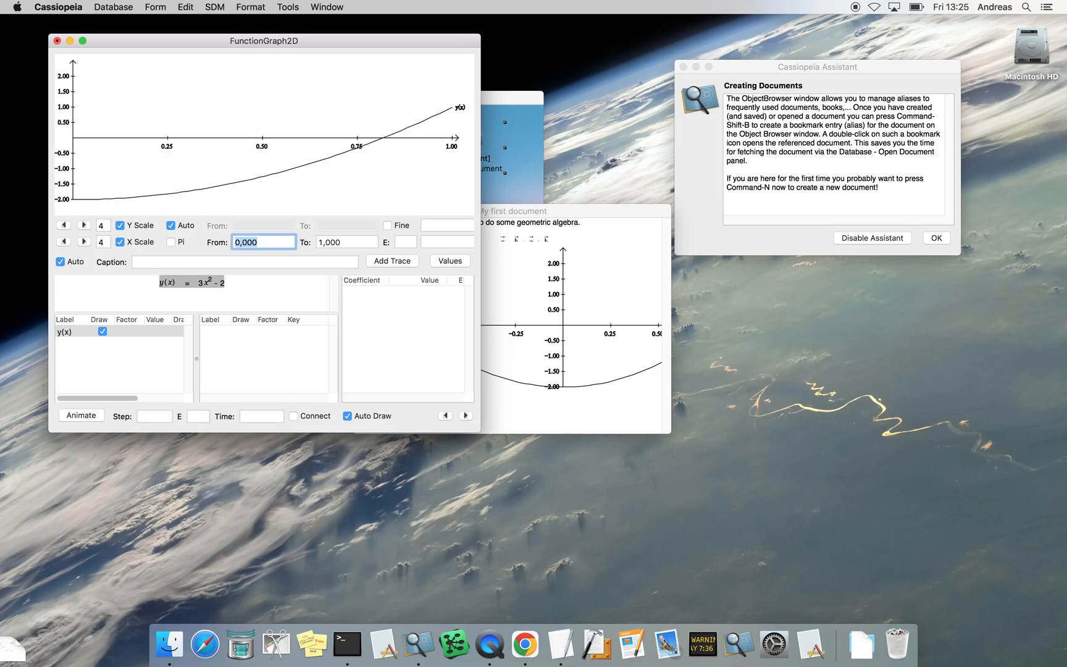
Step: Turn on fine drawing for the function graph and return to My first document
click(387, 225)
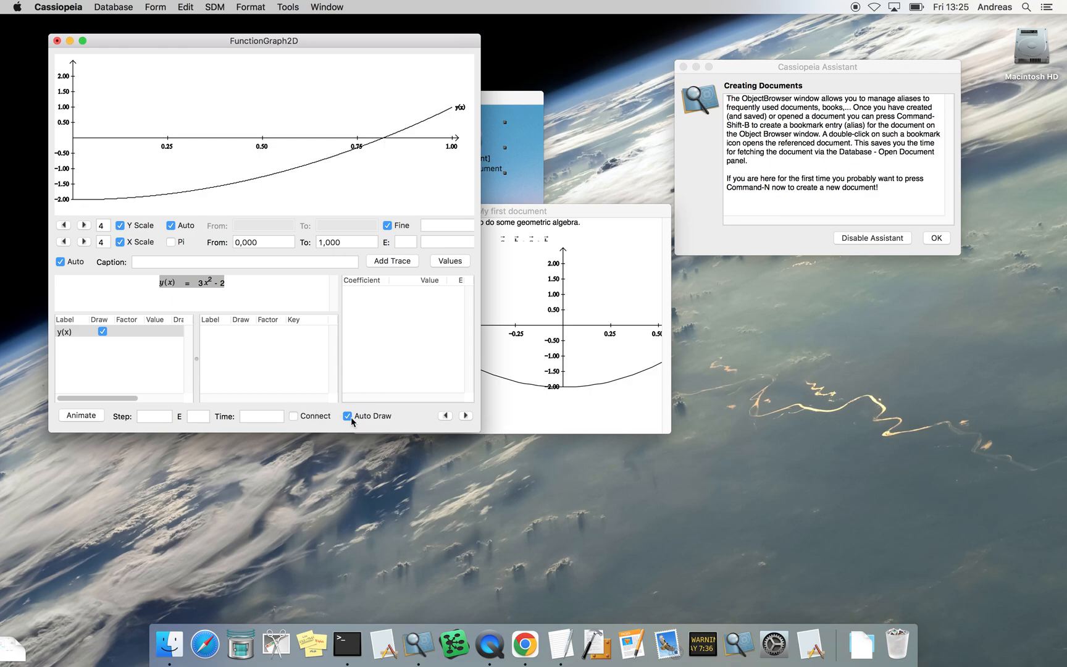
click(529, 423)
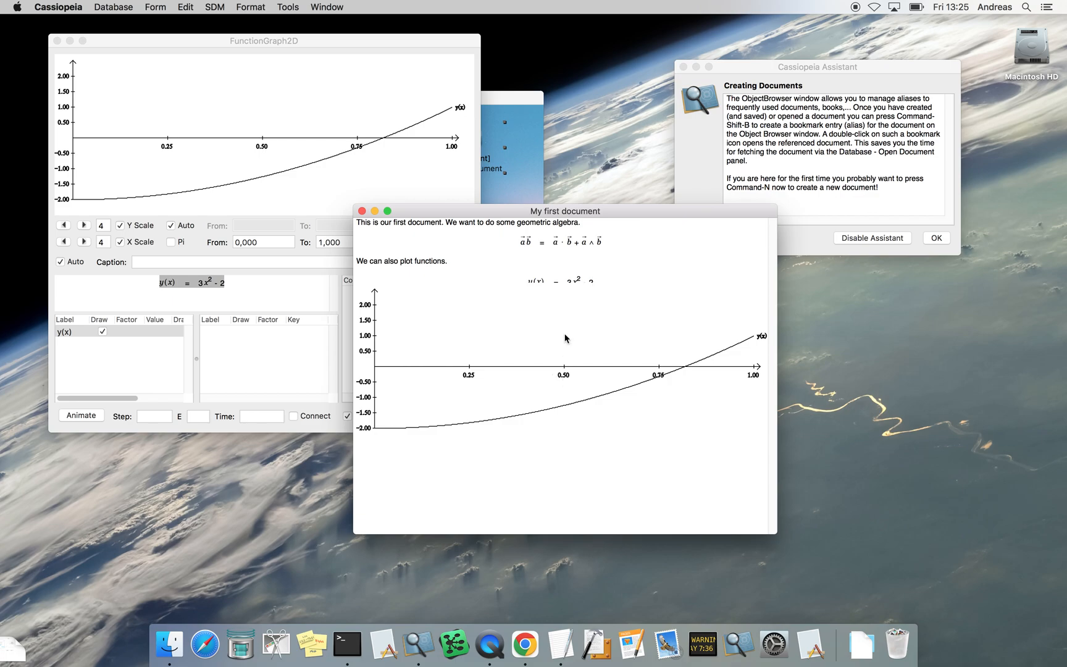
key(Return)
key(Down)
key(Down)
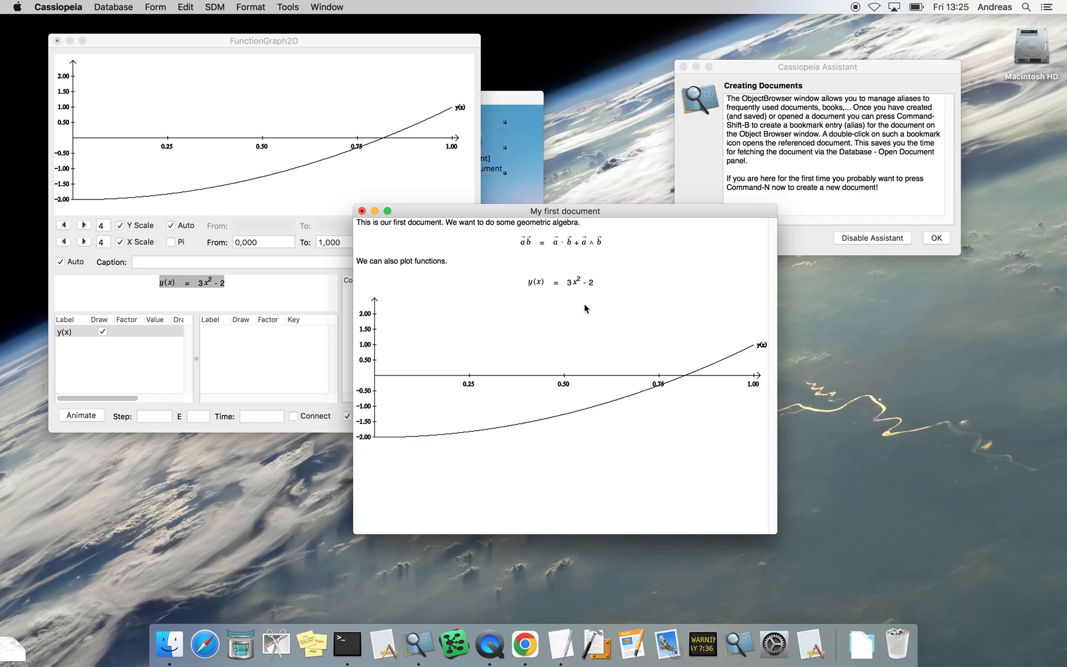
Step: Open the function graph's settings from the document and enter the option width=10cm
double_click(557, 366)
click(90, 597)
text(width=10cm)
key(Return)
Step: Remove the full stop after "functions", add "and generate LaTeX (PDF) for our document." below the graph, and save the document
key(Down)
key(Down)
key(Right)
key(Right)
text(and generate LaTex)
key(BackSpace)
text(X (PDF) for our)
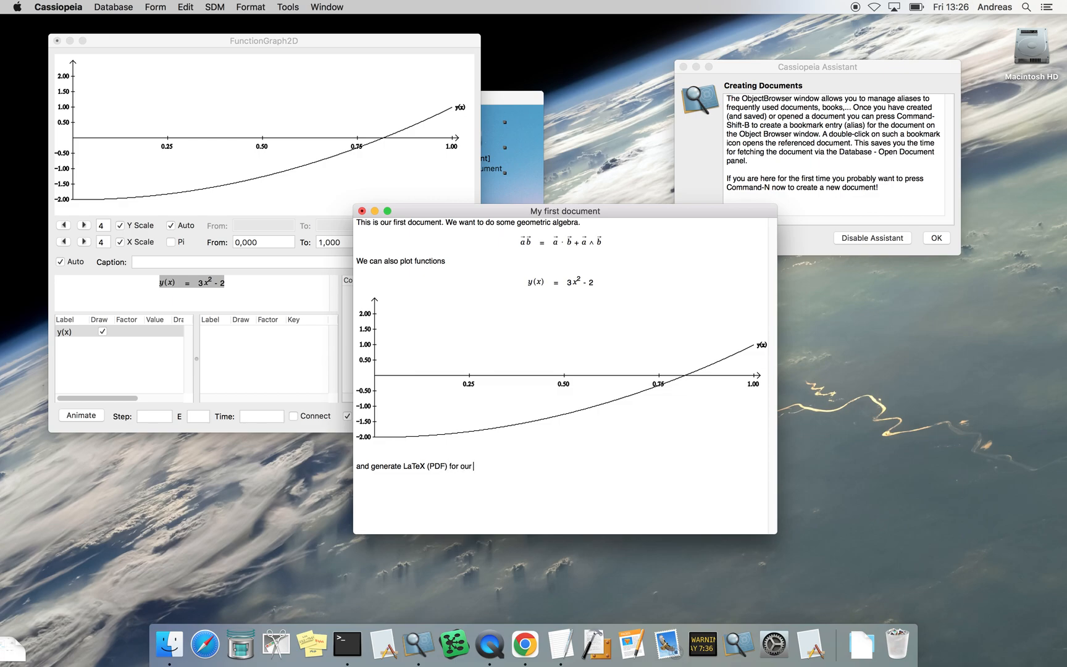
text( document.)
key(super+s)
Step: Show the symbol palette, place it clear of the document under the assistant, and return to the end of the text
click(287, 6)
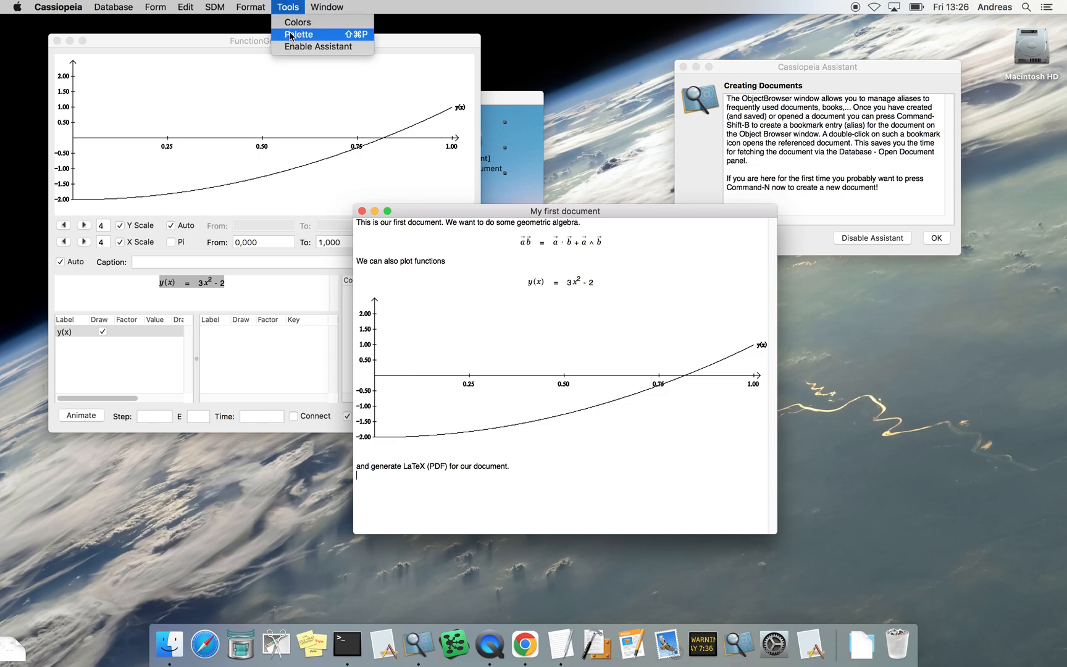
mouse_move(258, 5)
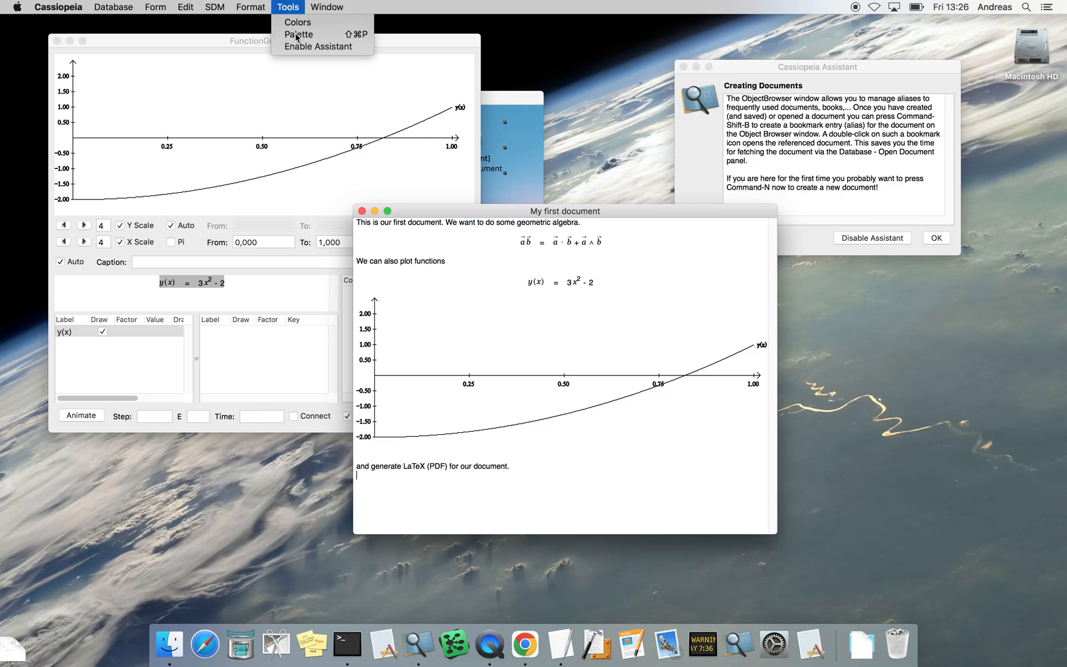
click(292, 32)
drag(85, 434, 945, 339)
click(586, 494)
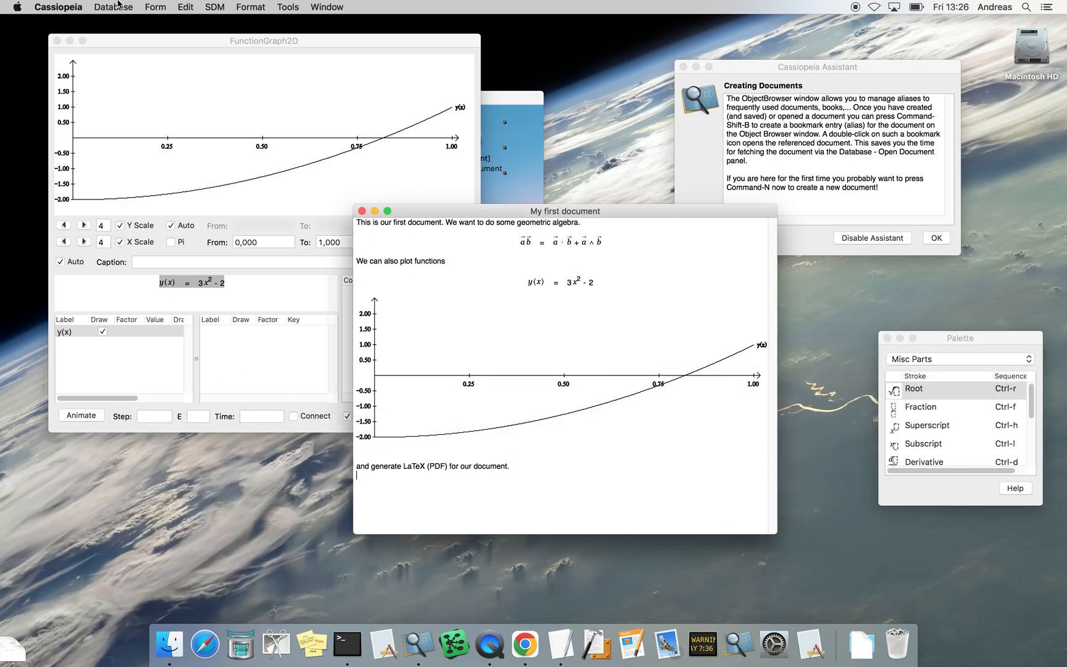
click(131, 8)
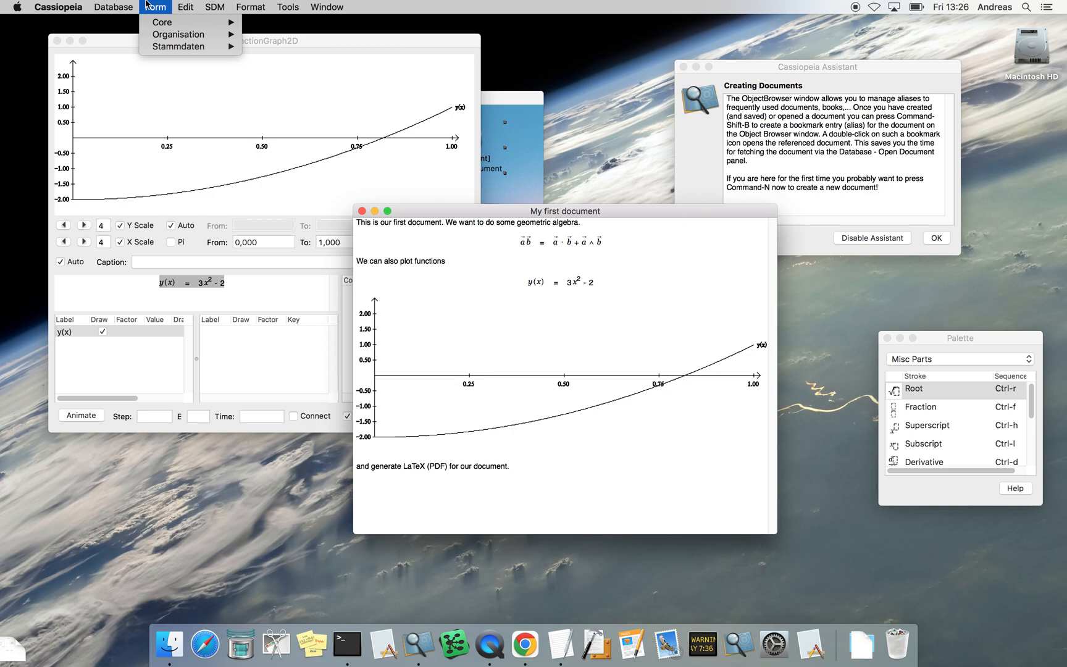
mouse_move(197, 6)
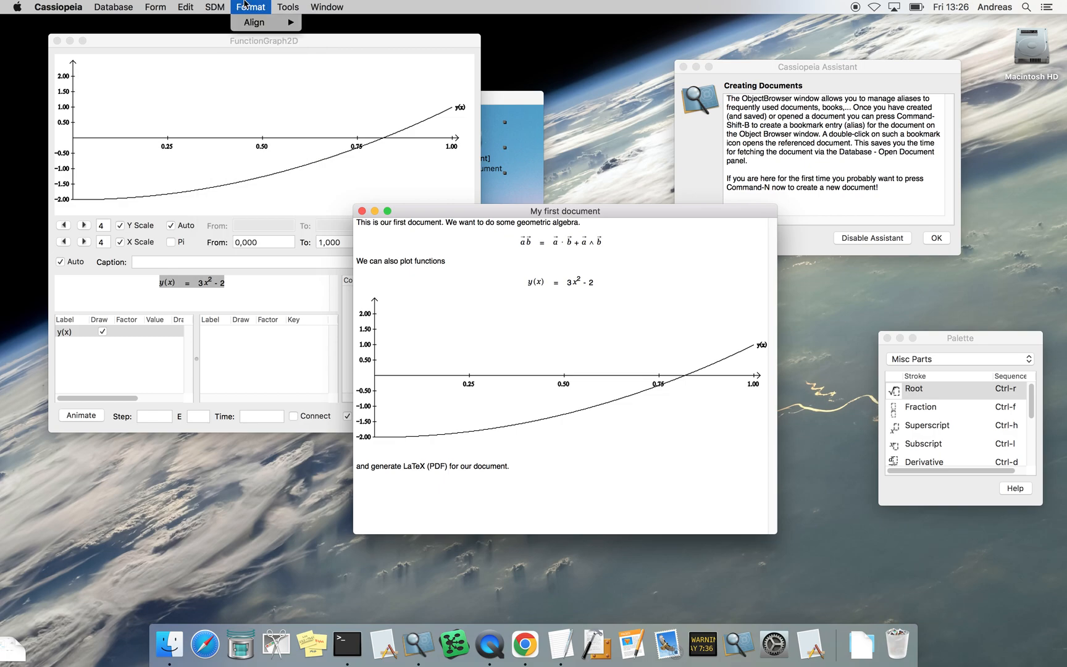
mouse_move(293, 4)
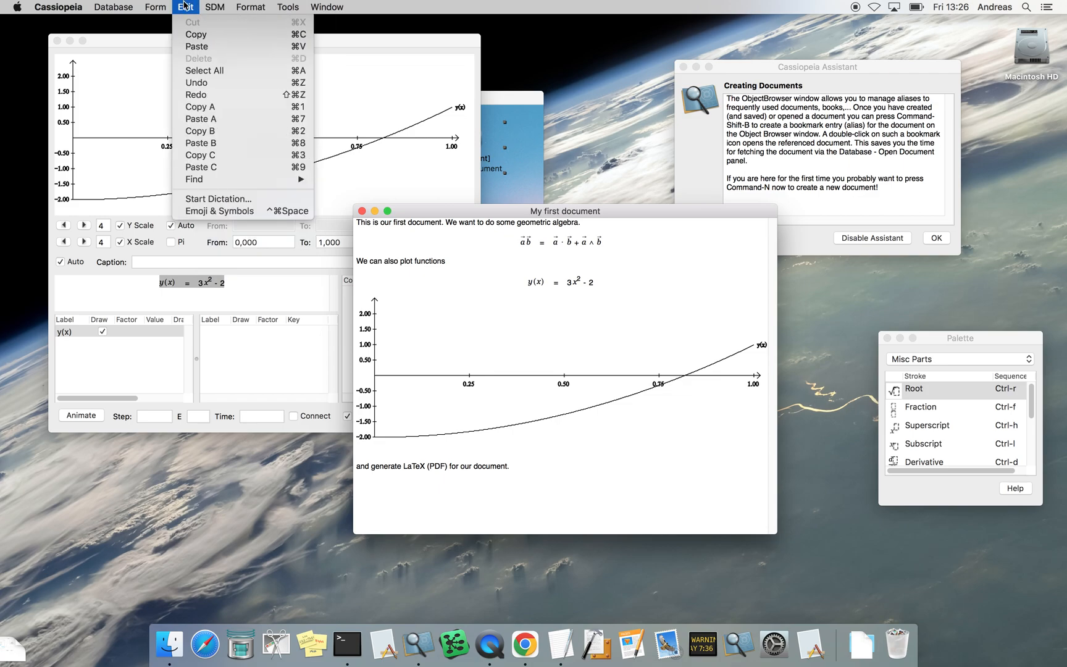
mouse_move(130, 3)
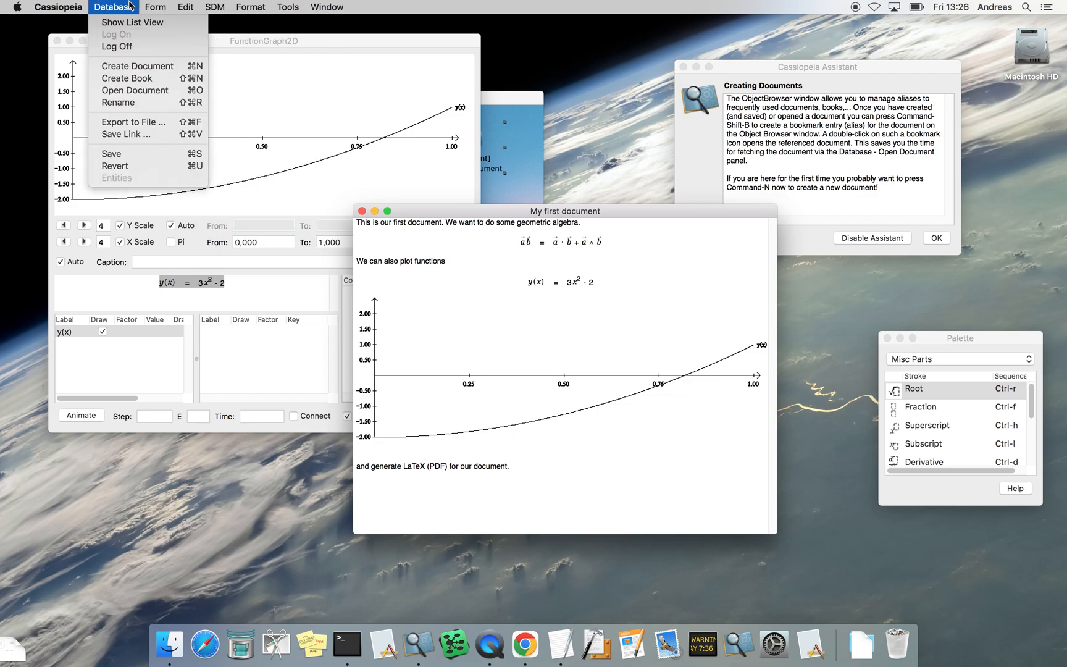
click(131, 4)
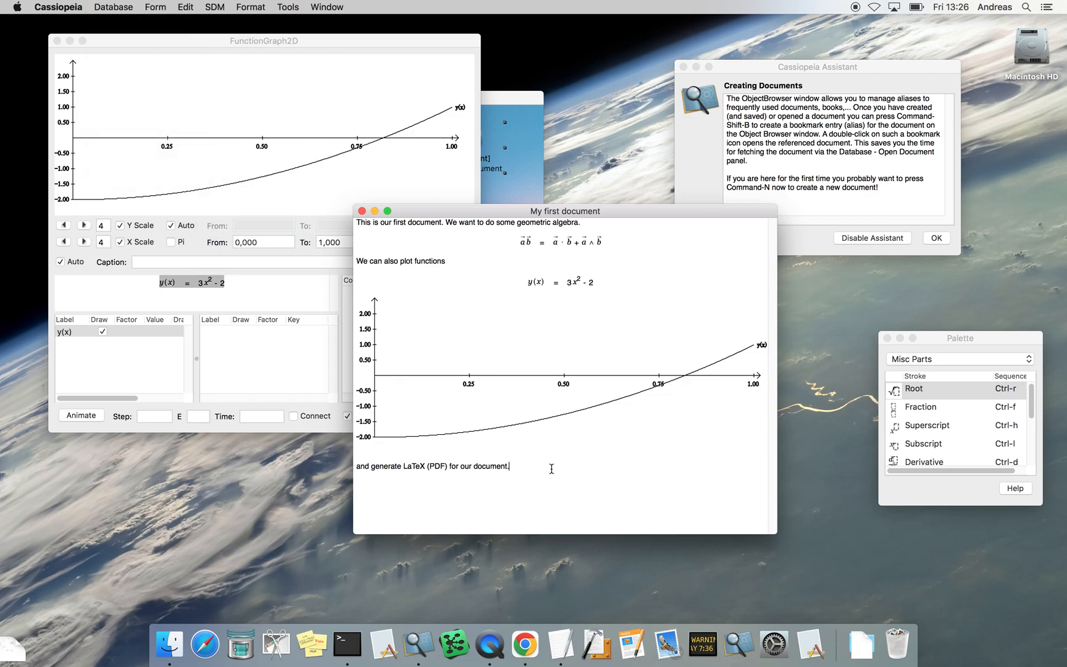
Step: Append "Choose Command-p to start the pribt process." to the last line and save the document
text(Choose Command-p to start th)
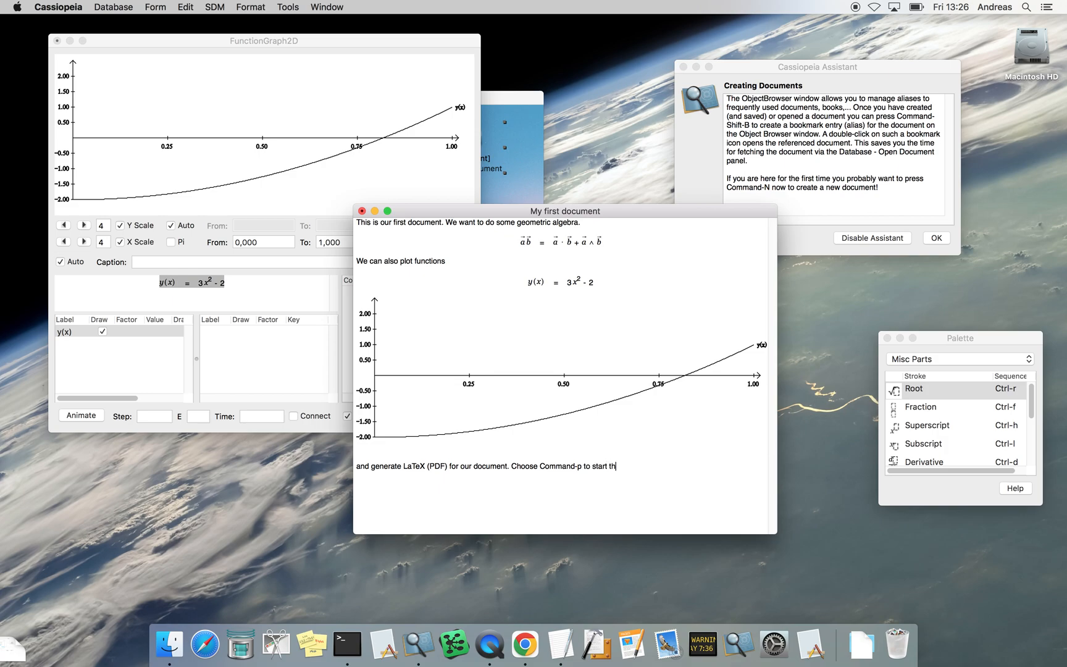
text(e pribt pri)
text(ocess.)
key(super+p)
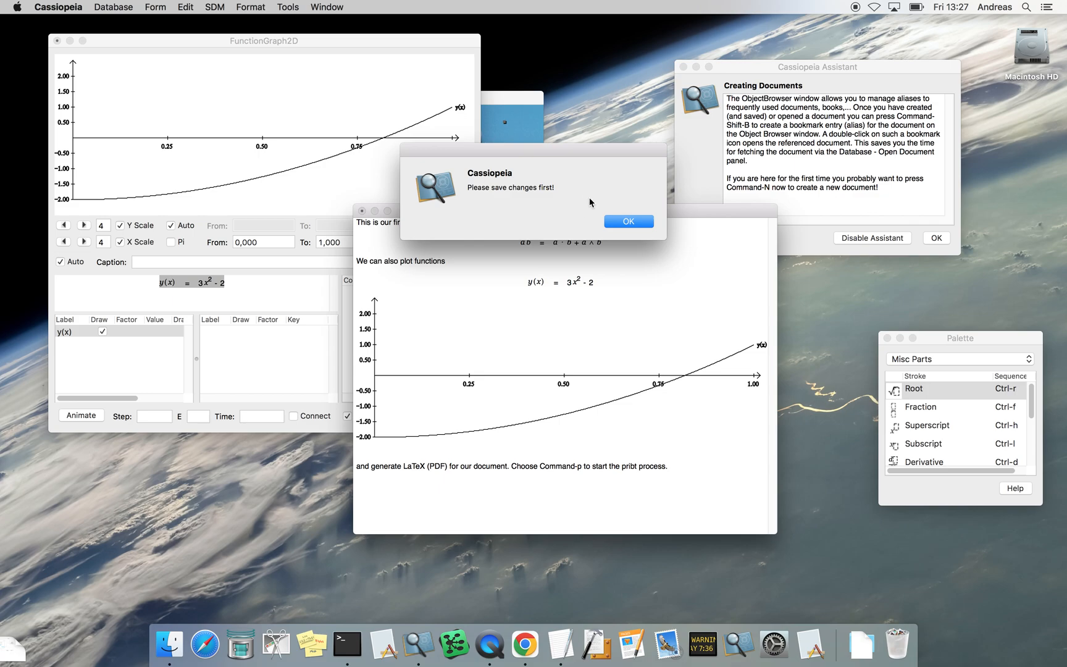
click(649, 221)
key(super+s)
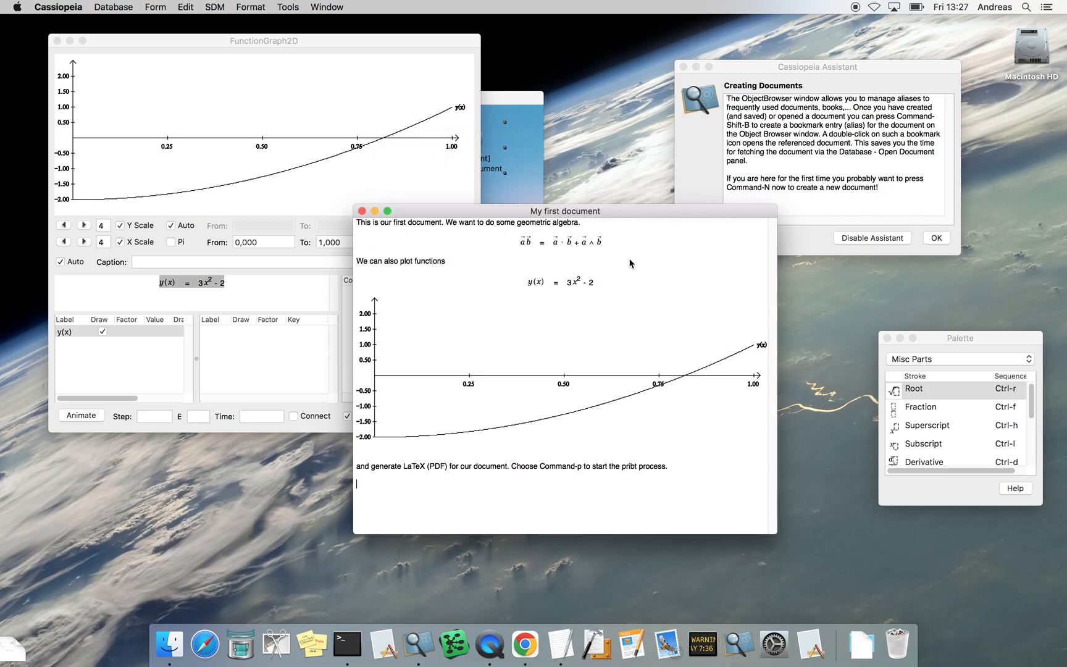
Step: Open the document's print settings, move them clear of the text, and make "Command-p" in the last line bold
key(super+p)
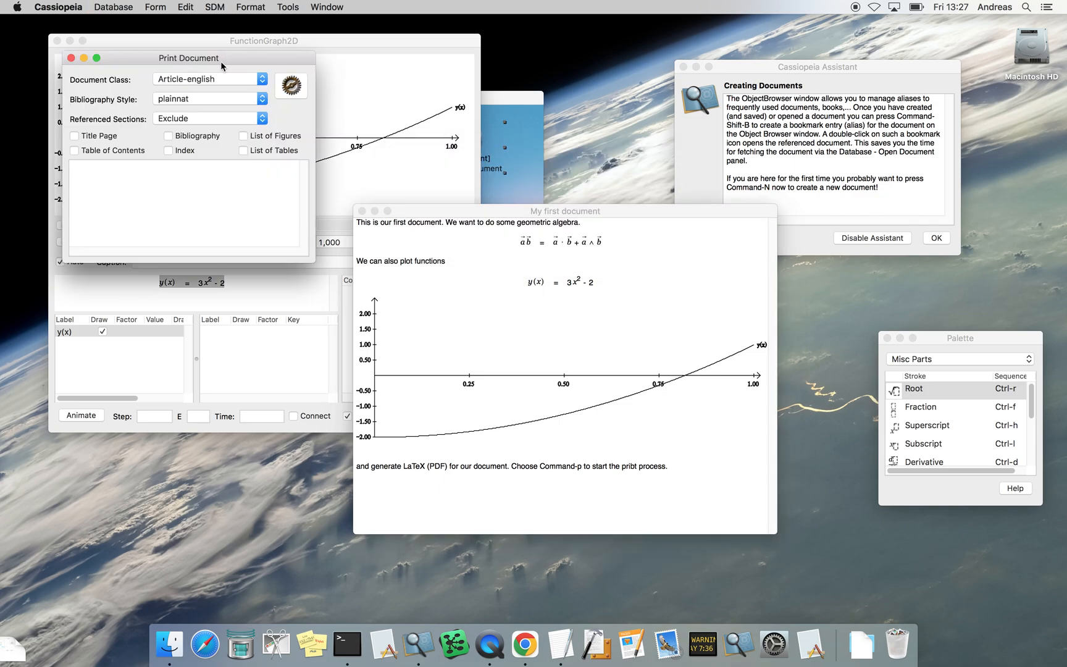
drag(221, 62, 771, 67)
click(618, 497)
double_click(562, 468)
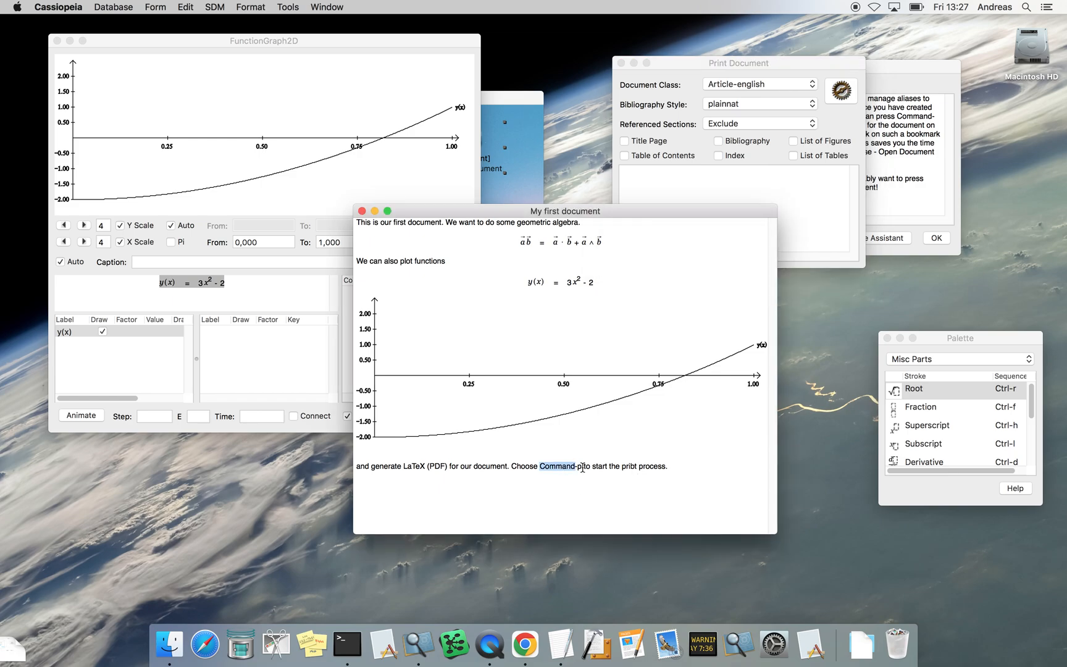
key(super+b)
click(581, 494)
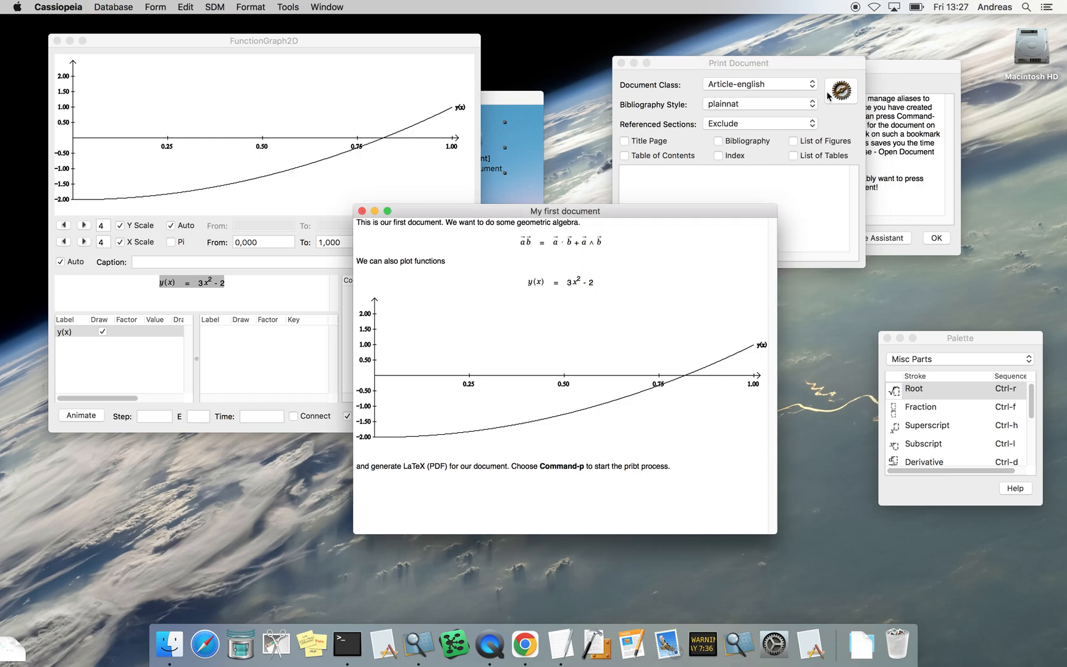
Step: Close and reopen the print settings, and generate the PDF with the Article-english document class and plainnat bibliography style
drag(793, 64, 779, 55)
key(super+w)
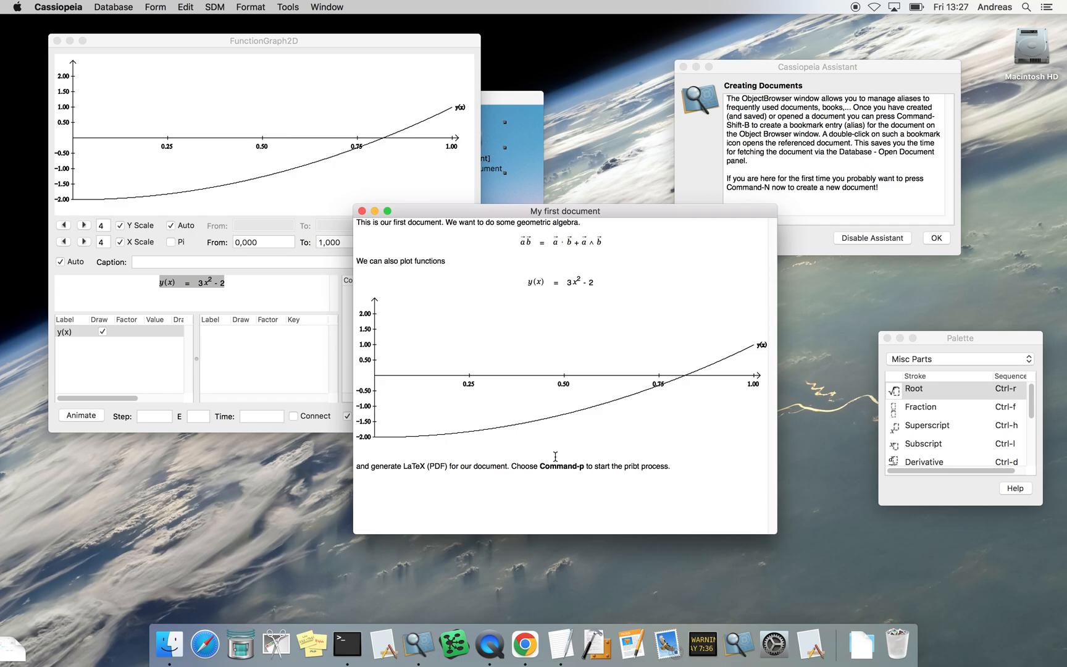
key(super+p)
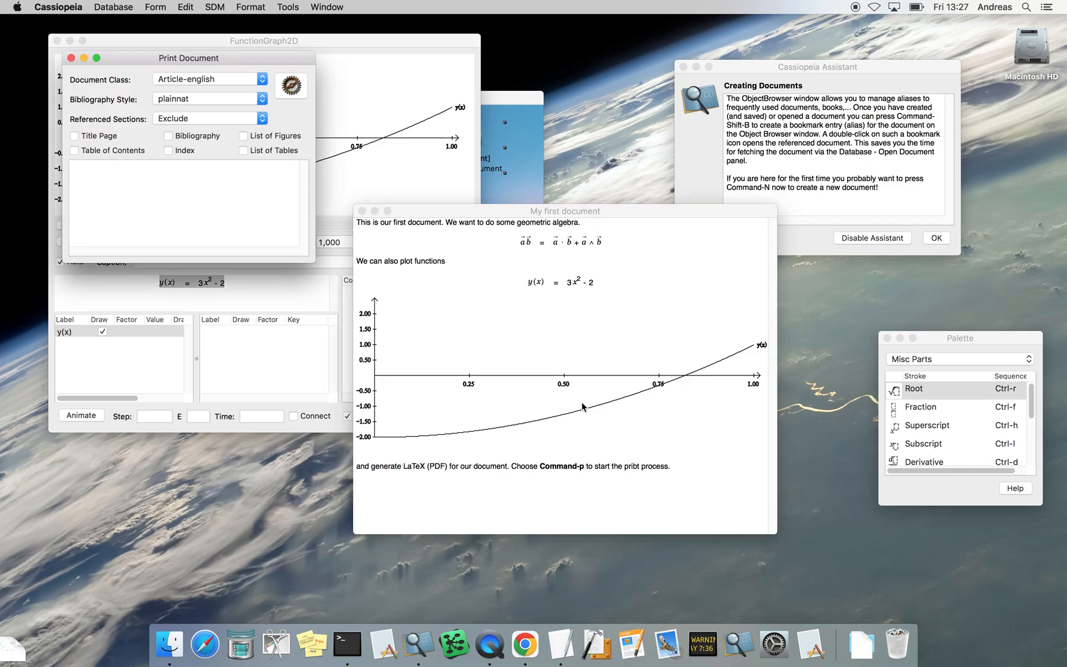
click(291, 86)
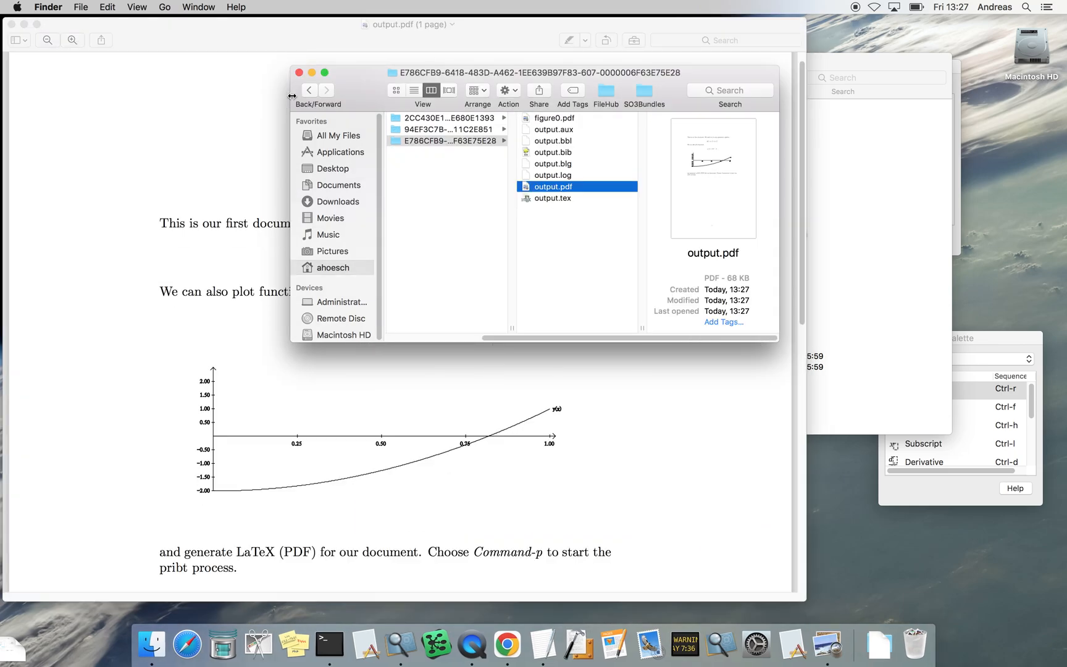
Step: Switch to Preview and look through the generated output.pdf, checking the formulas, the plot and the closing text
click(176, 222)
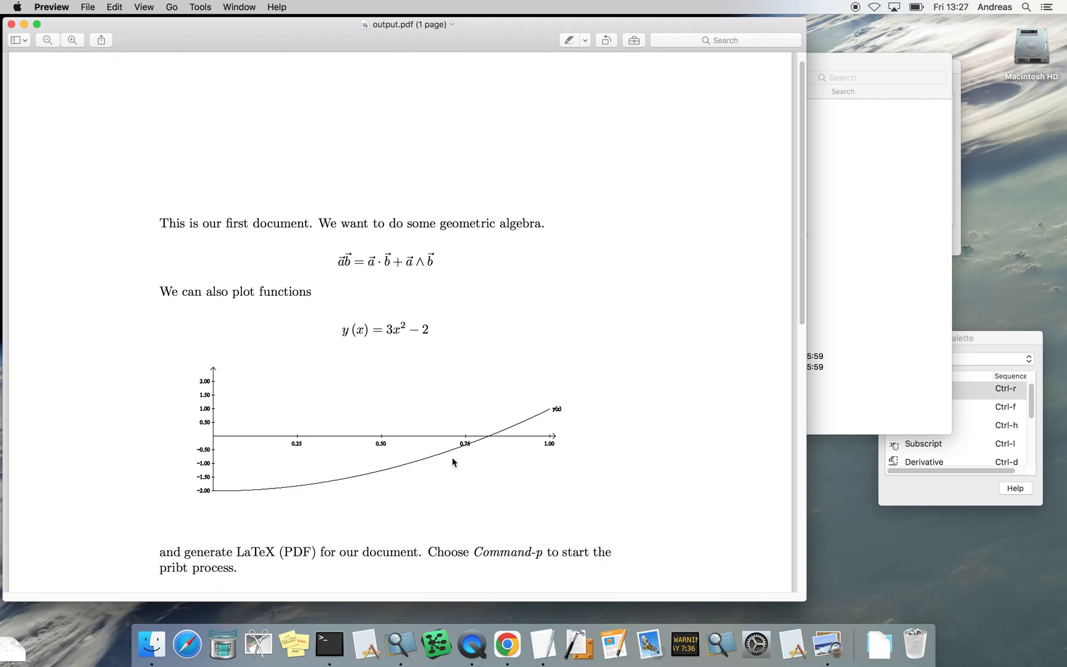
scroll(454, 461, down, 5)
scroll(454, 462, up, 5)
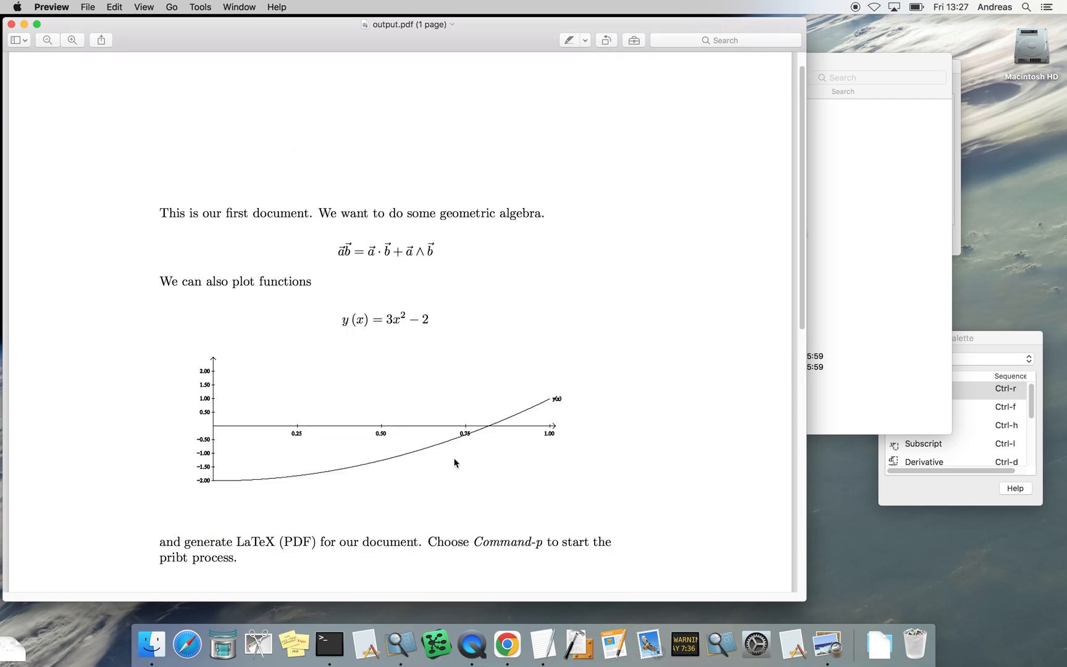